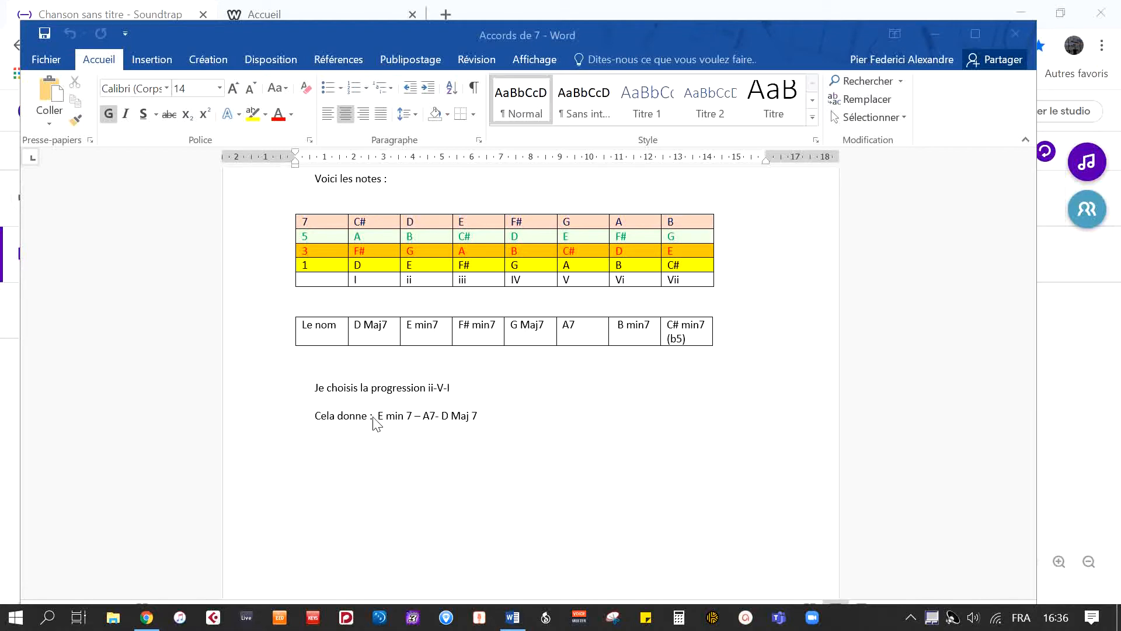
Switch to the Soundtrap project, extend the loop region to measure 9 over all drum segments, and play part of the drum track.
{"action": "left_click", "coordinate": [426, 250]}
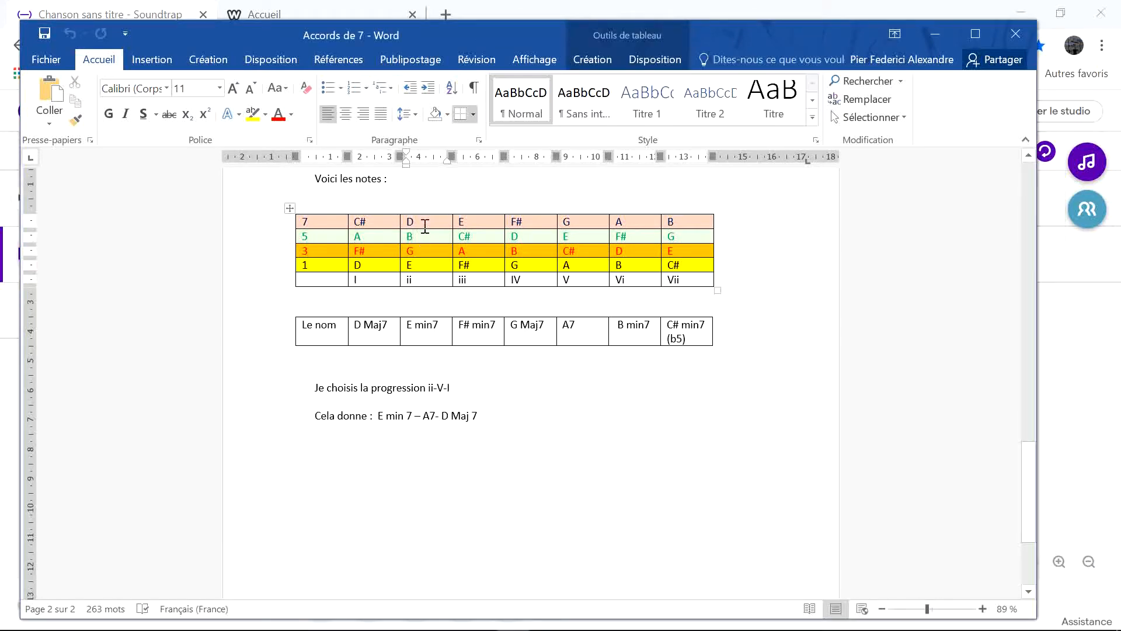
{"action": "key", "text": "alt+Tab"}
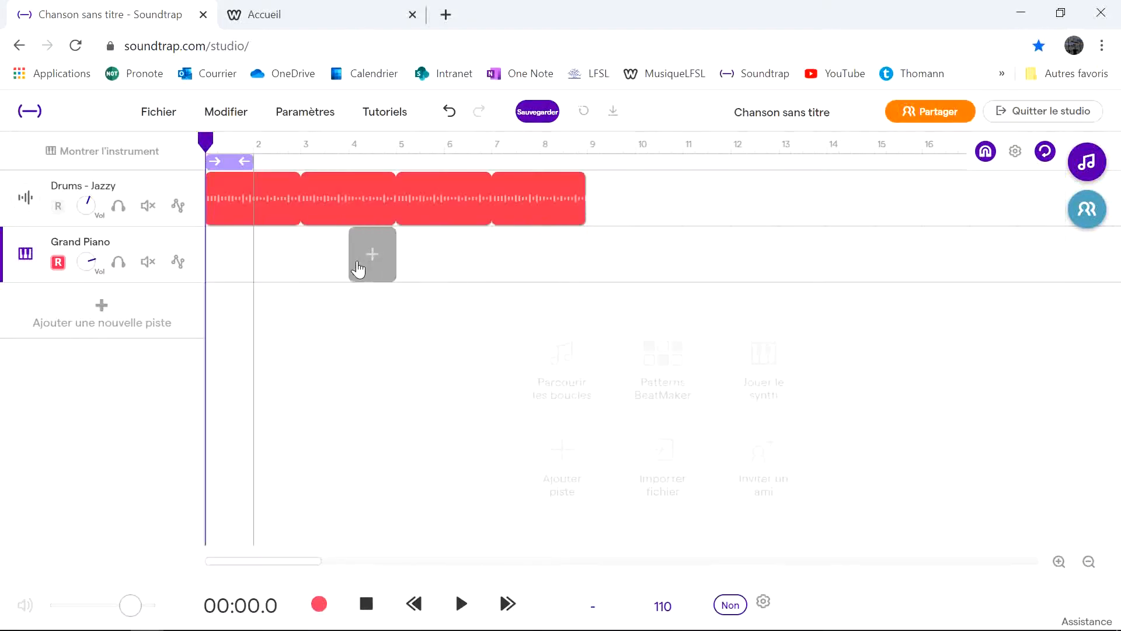
{"action": "left_click_drag", "start_coordinate": [245, 161], "coordinate": [579, 165]}
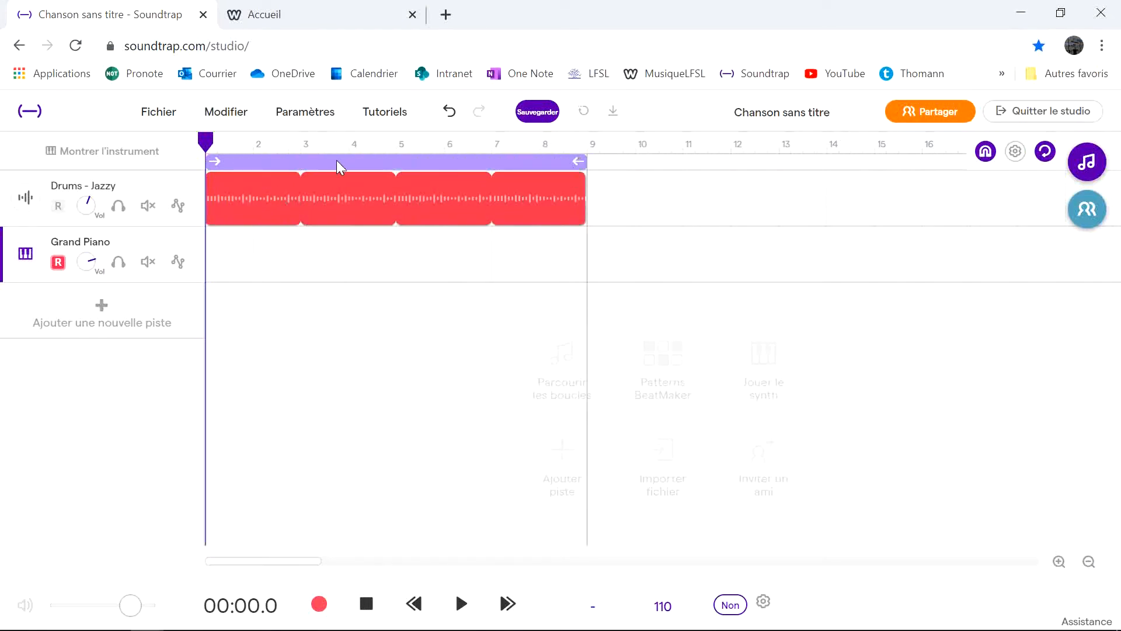
{"action": "left_click", "coordinate": [461, 603]}
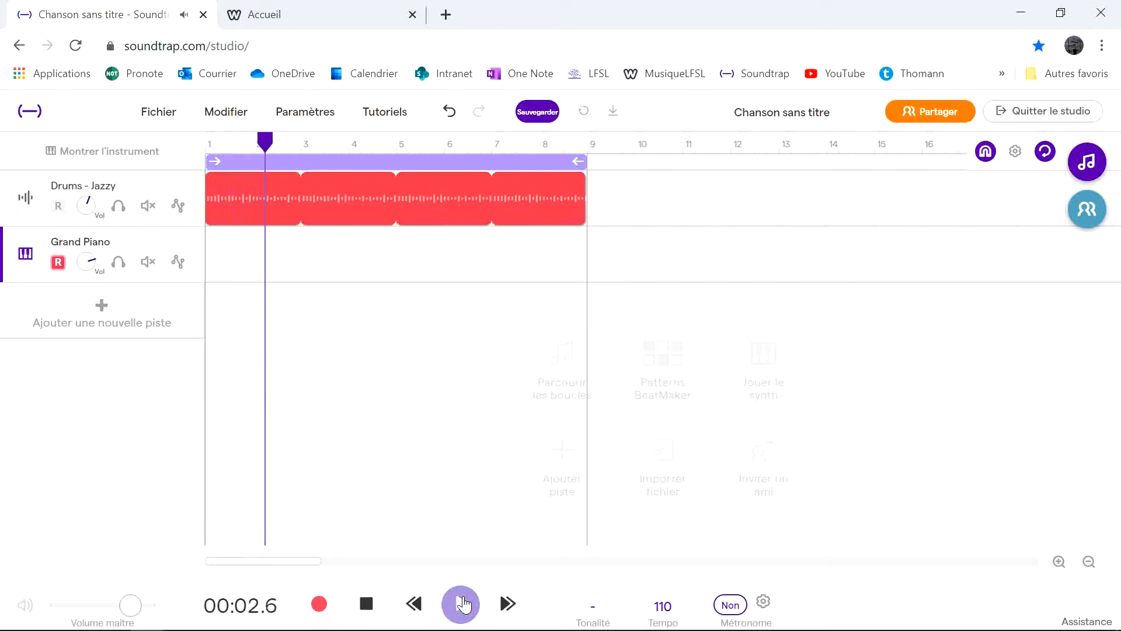
{"action": "left_click", "coordinate": [461, 603]}
{"action": "left_click", "coordinate": [367, 603]}
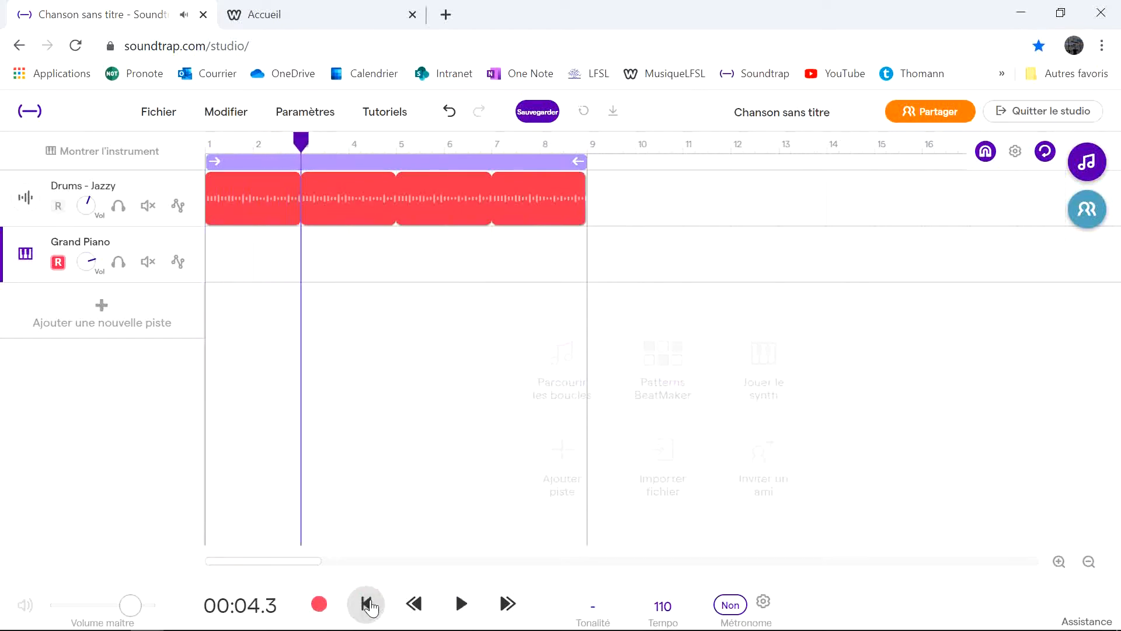
Consult the E min7 notes in the Word document, then add a one-measure region at measure 1 of Soundtrap's Grand Piano track.
{"action": "key", "text": "alt+Tab"}
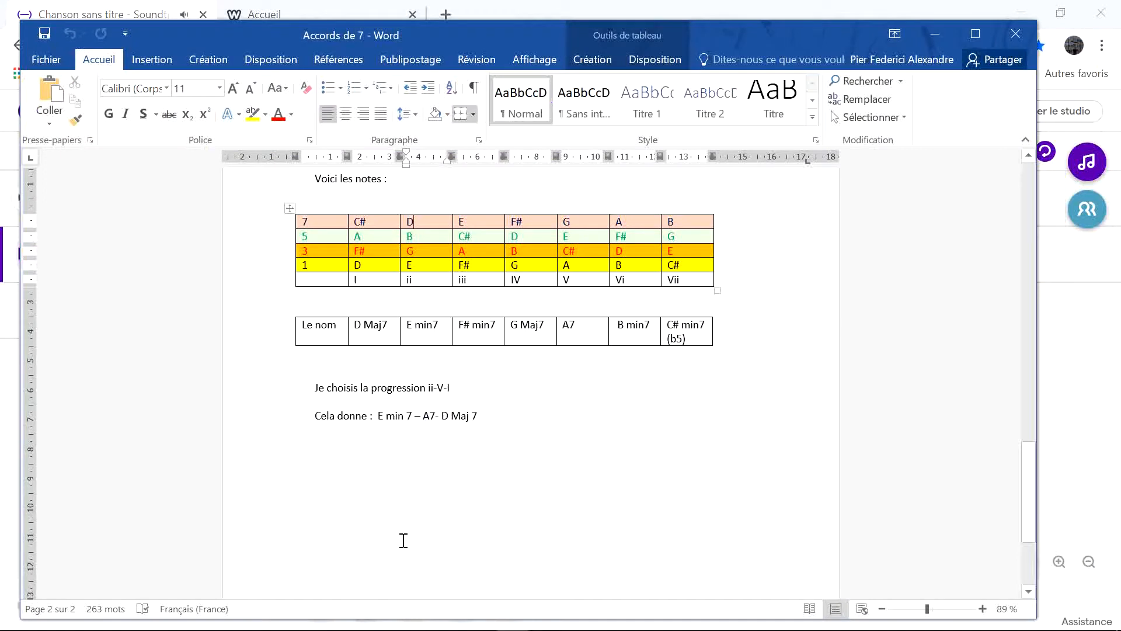
{"action": "mouse_move", "coordinate": [378, 416]}
{"action": "left_mouse_down"}
{"action": "mouse_move", "coordinate": [480, 422]}
{"action": "mouse_move", "coordinate": [376, 422]}
{"action": "left_mouse_up"}
{"action": "left_click", "coordinate": [386, 416]}
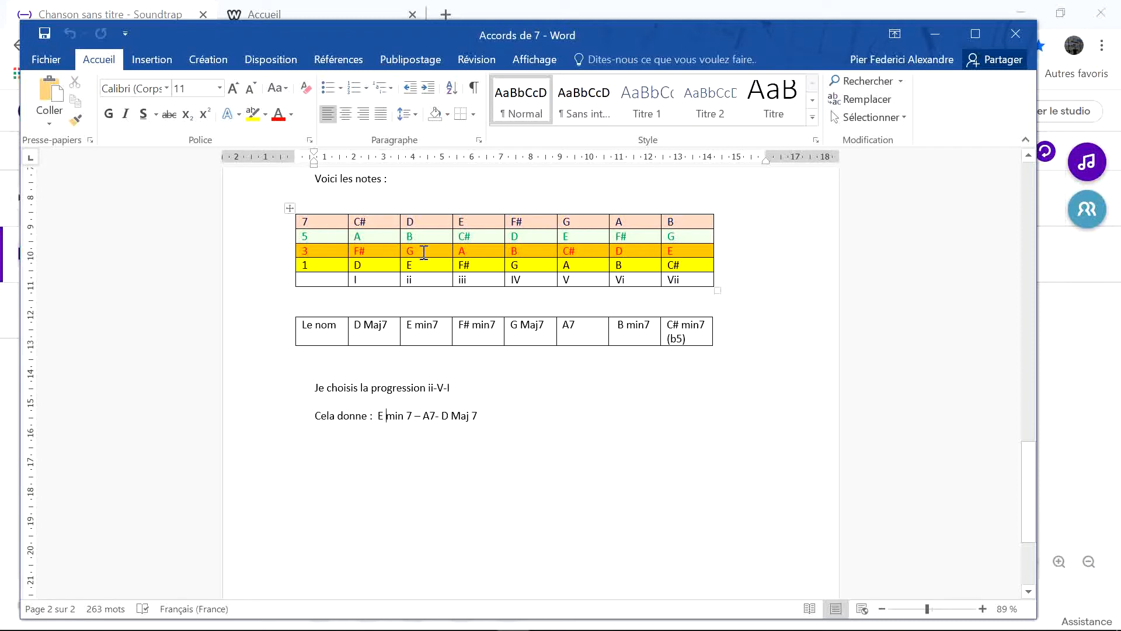
{"action": "key", "text": "alt+Tab"}
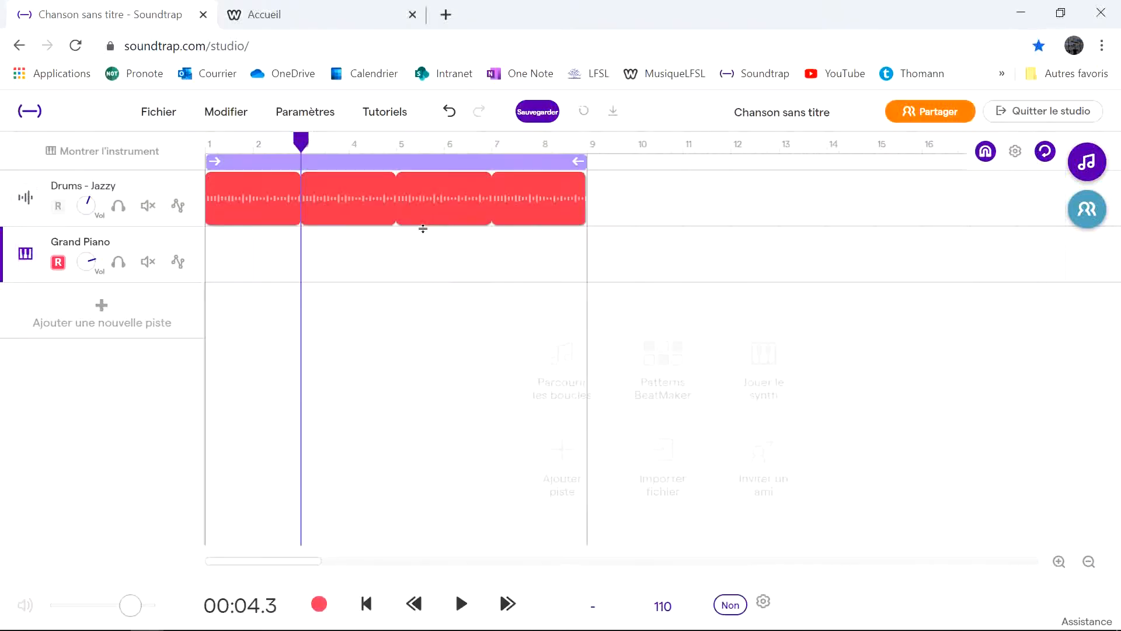
{"action": "left_click", "coordinate": [224, 269]}
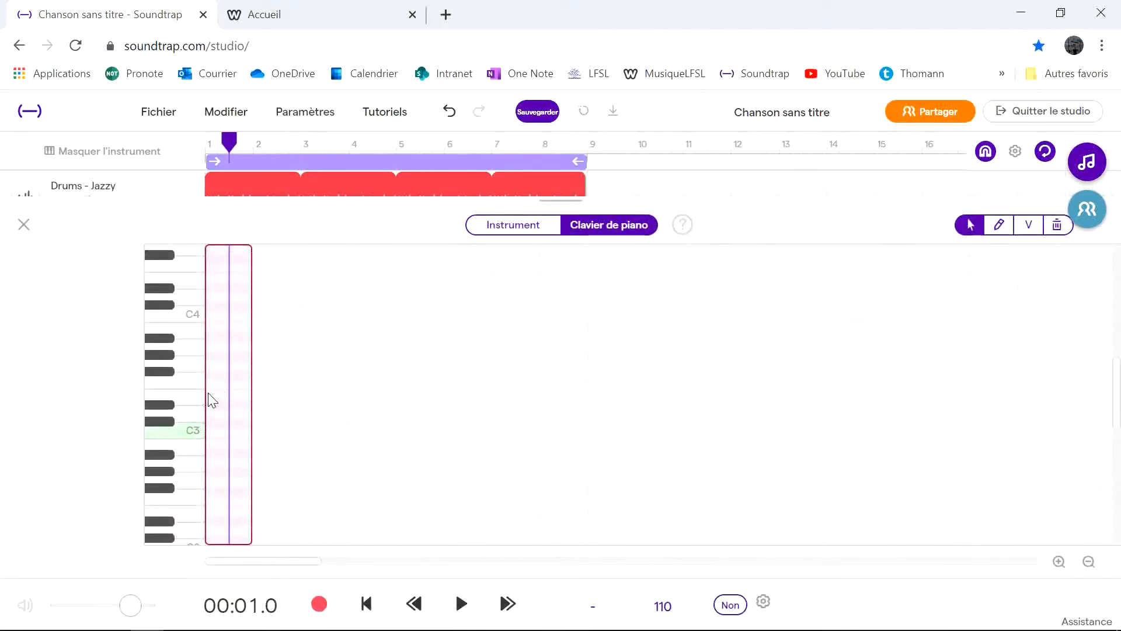
Enter the E min7 chord in measure 1 with full-measure notes E3, G3, B3 and D4.
{"action": "key", "text": "space"}
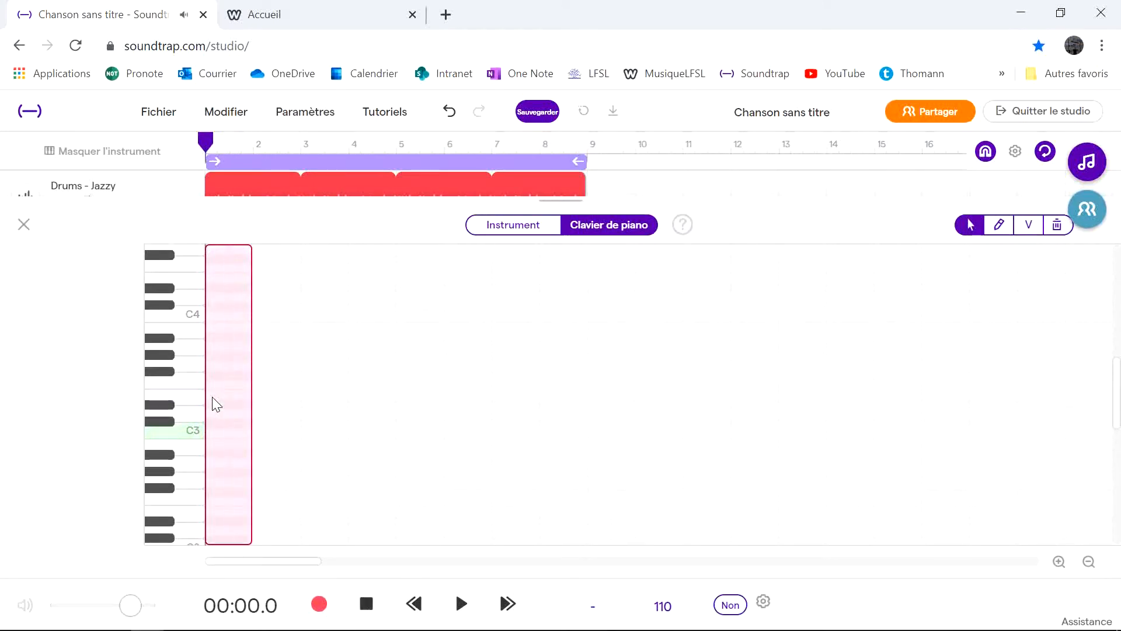
{"action": "left_click", "coordinate": [217, 395]}
{"action": "left_click", "coordinate": [222, 365]}
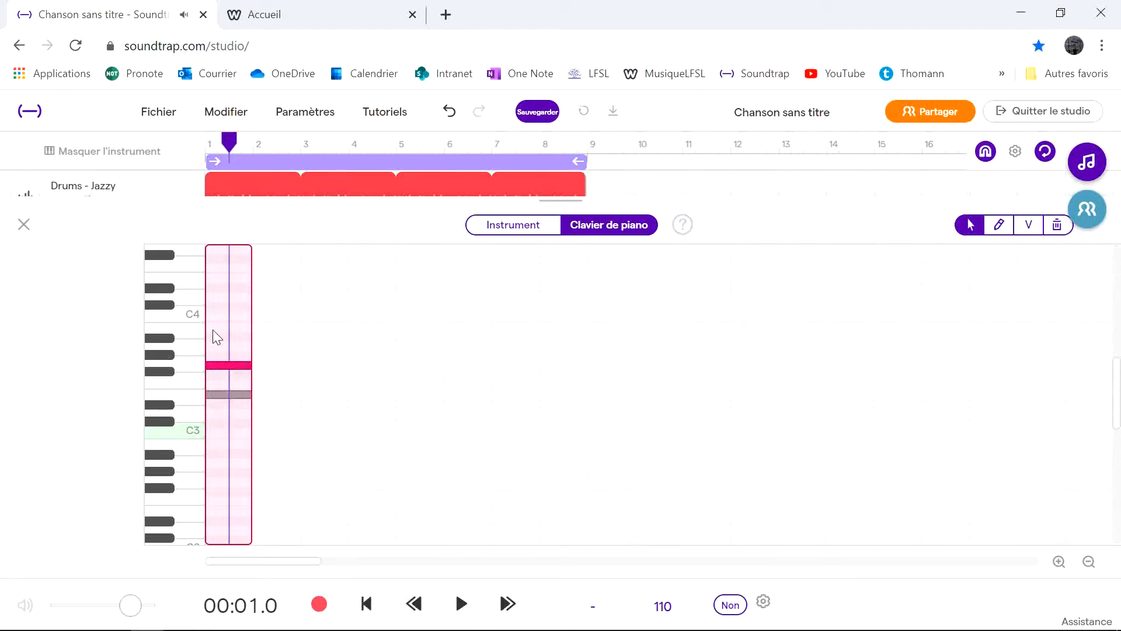
{"action": "left_click", "coordinate": [213, 344]}
{"action": "left_click", "coordinate": [212, 344]}
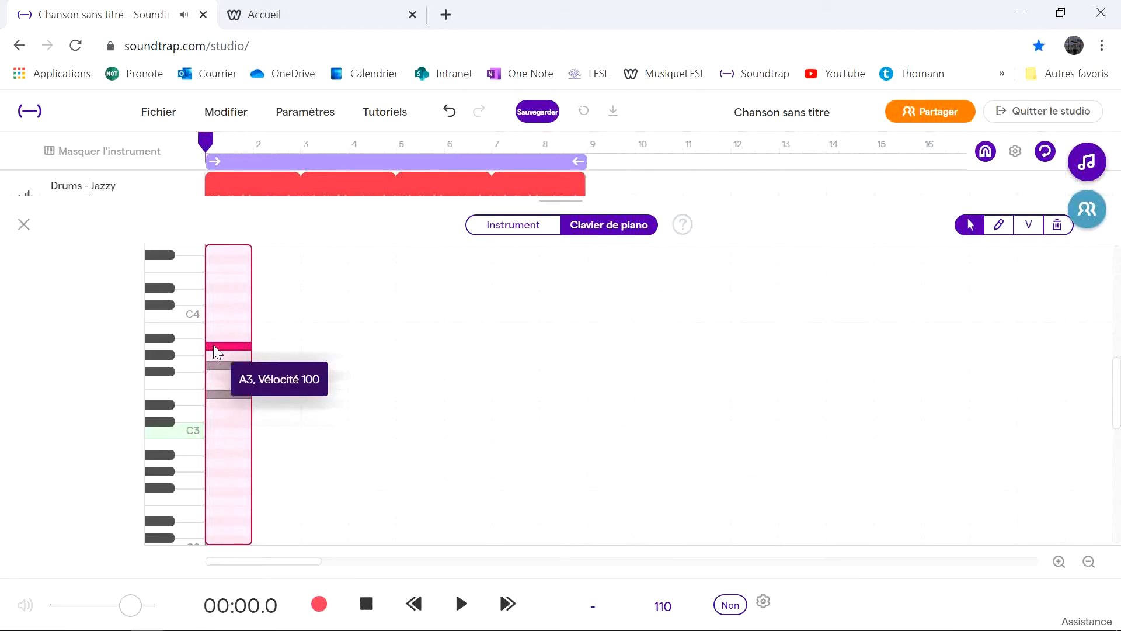
{"action": "left_click_drag", "start_coordinate": [213, 345], "coordinate": [217, 323]}
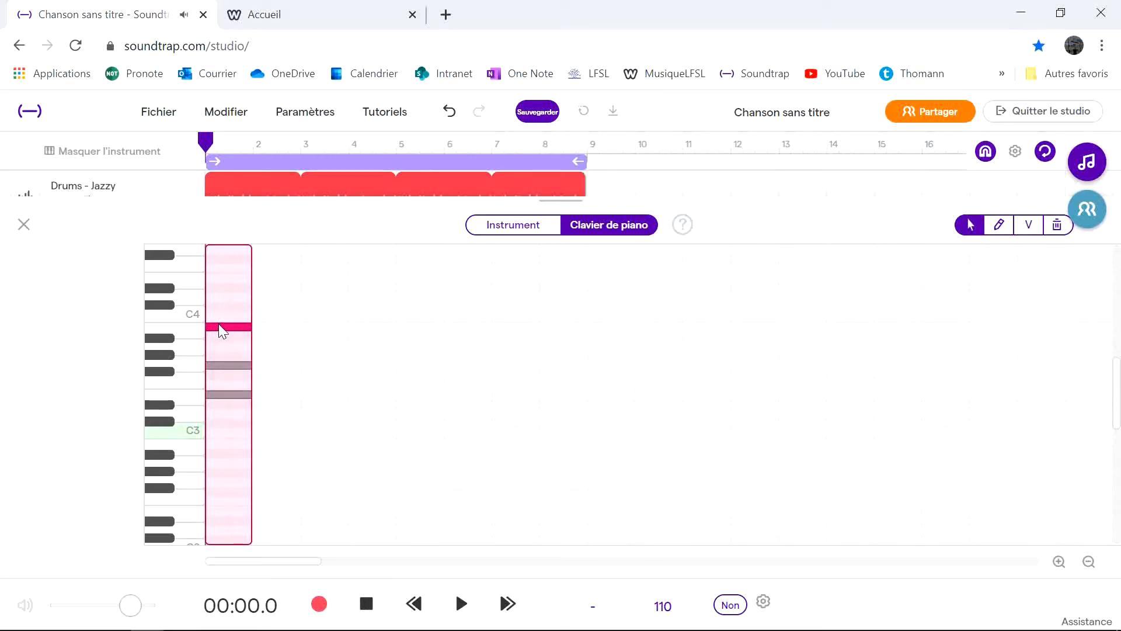
{"action": "left_click", "coordinate": [219, 326]}
{"action": "key", "text": "space"}
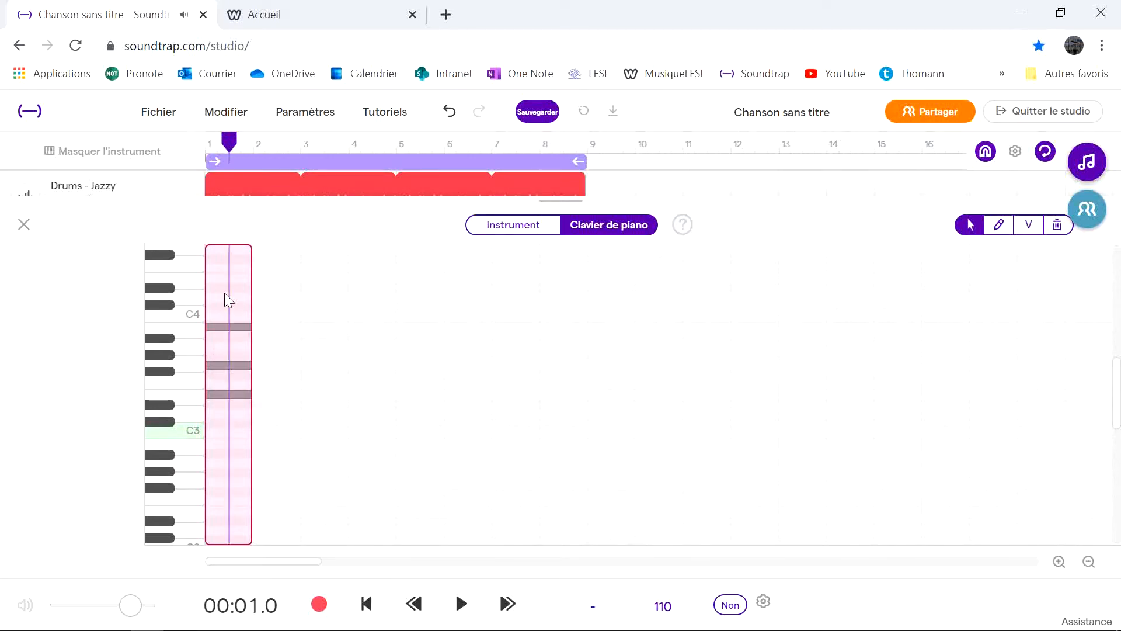
{"action": "left_click_drag", "start_coordinate": [227, 289], "coordinate": [227, 296]}
Shorten the loop region to measure 1, close the piano roll, and play the chord with the drums.
{"action": "left_click_drag", "start_coordinate": [577, 159], "coordinate": [251, 161]}
{"action": "left_click", "coordinate": [23, 225]}
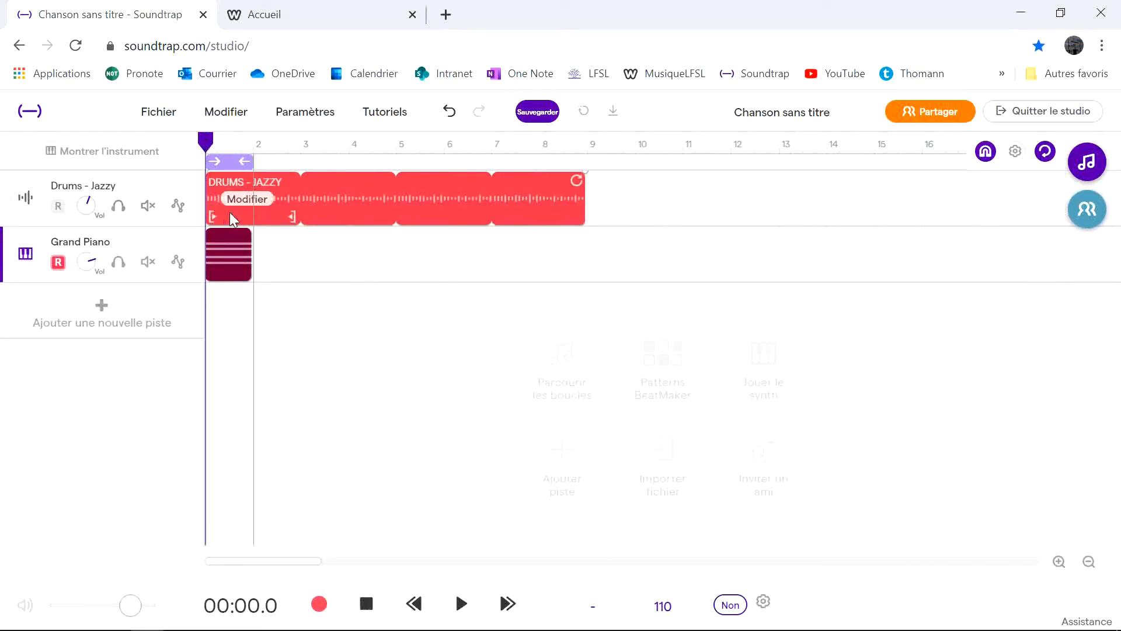
{"action": "key", "text": "space"}
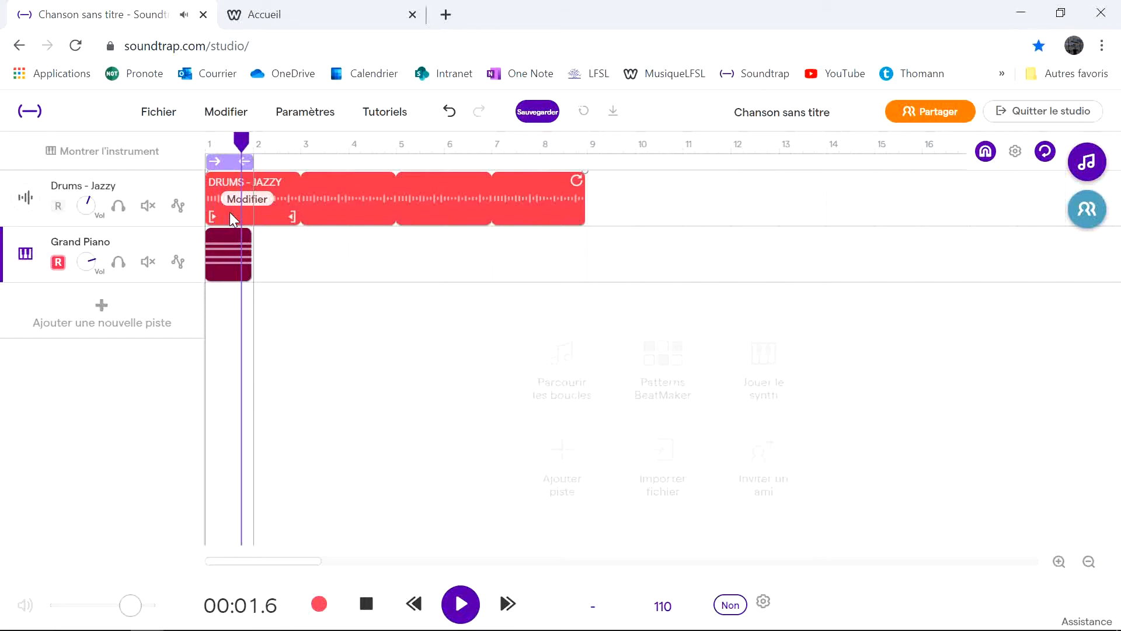
{"action": "key", "text": "space"}
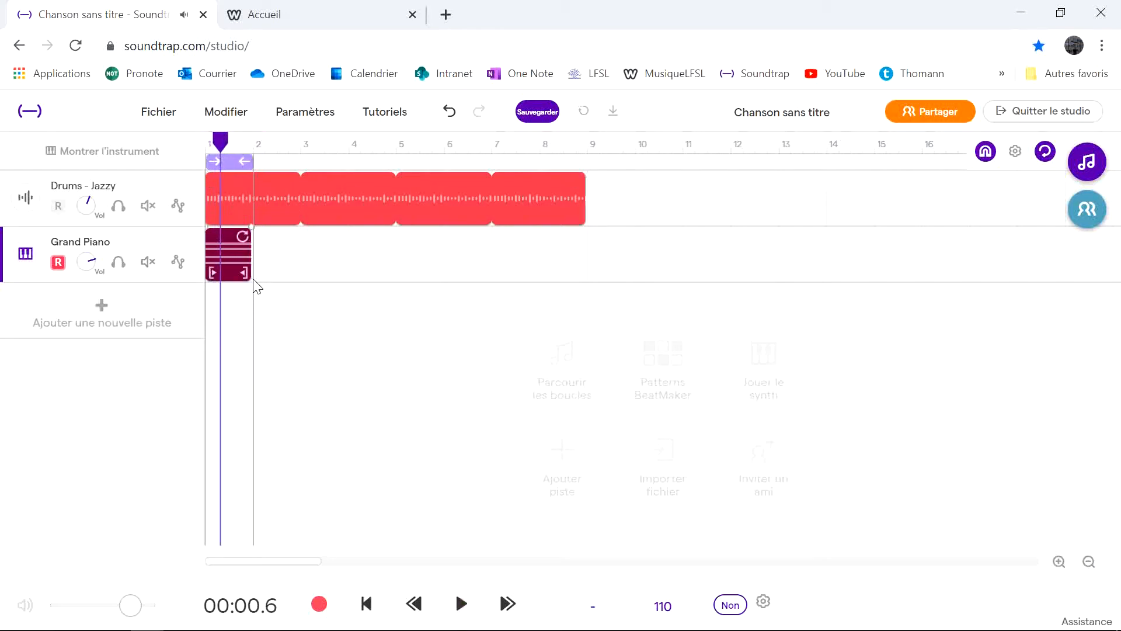
Extend the Grand Piano region and the loop region through measure 2, and look up the A7 notes in the Word chord table.
{"action": "left_click_drag", "start_coordinate": [250, 275], "coordinate": [303, 273]}
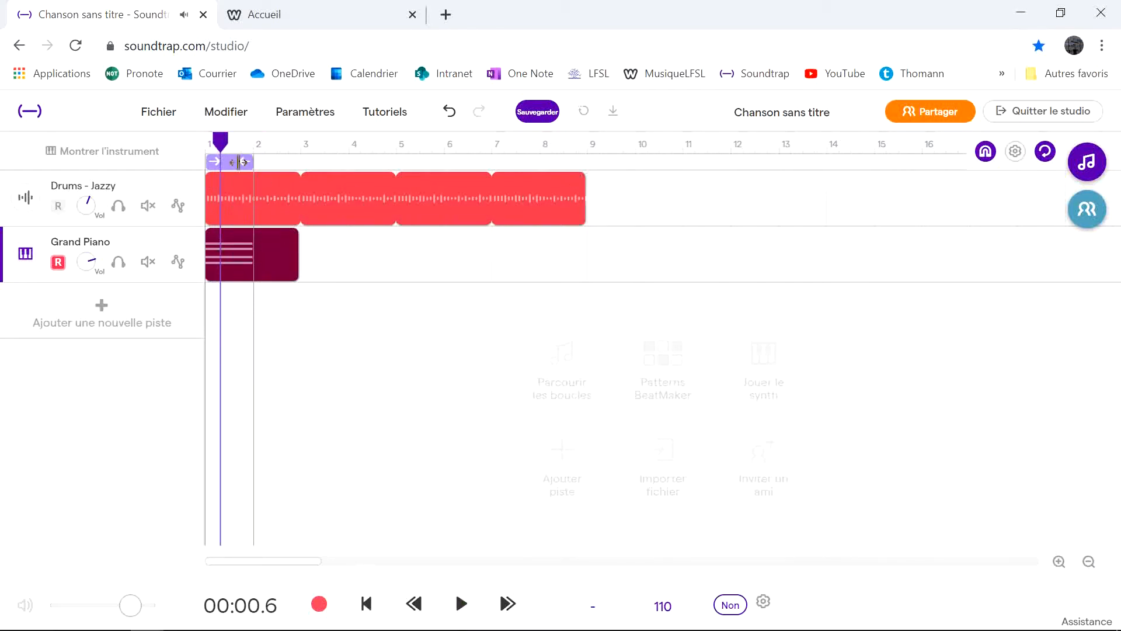
{"action": "left_click_drag", "start_coordinate": [239, 162], "coordinate": [294, 164]}
{"action": "key", "text": "alt+Tab"}
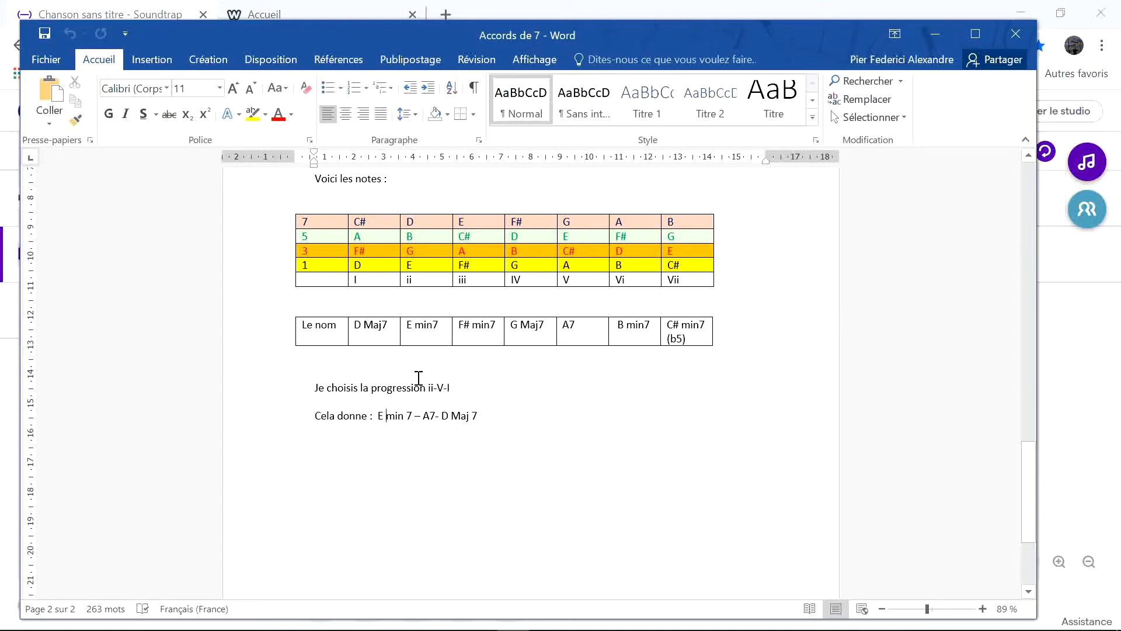
{"action": "left_click", "coordinate": [414, 282]}
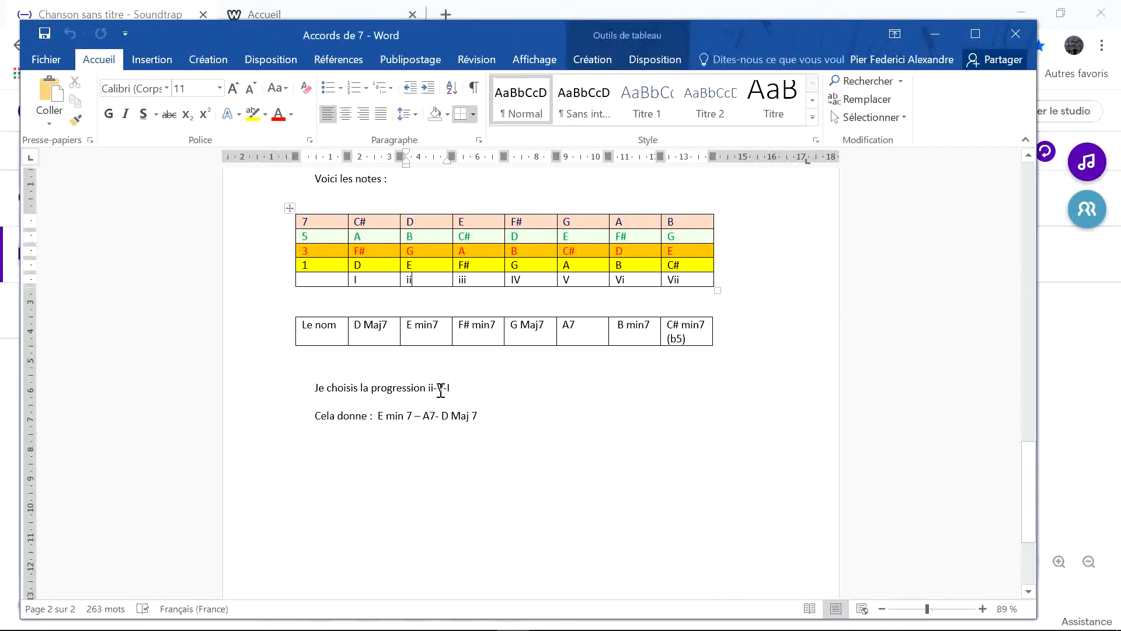
{"action": "left_click", "coordinate": [578, 263]}
{"action": "left_click", "coordinate": [581, 250]}
{"action": "key", "text": "alt+Tab"}
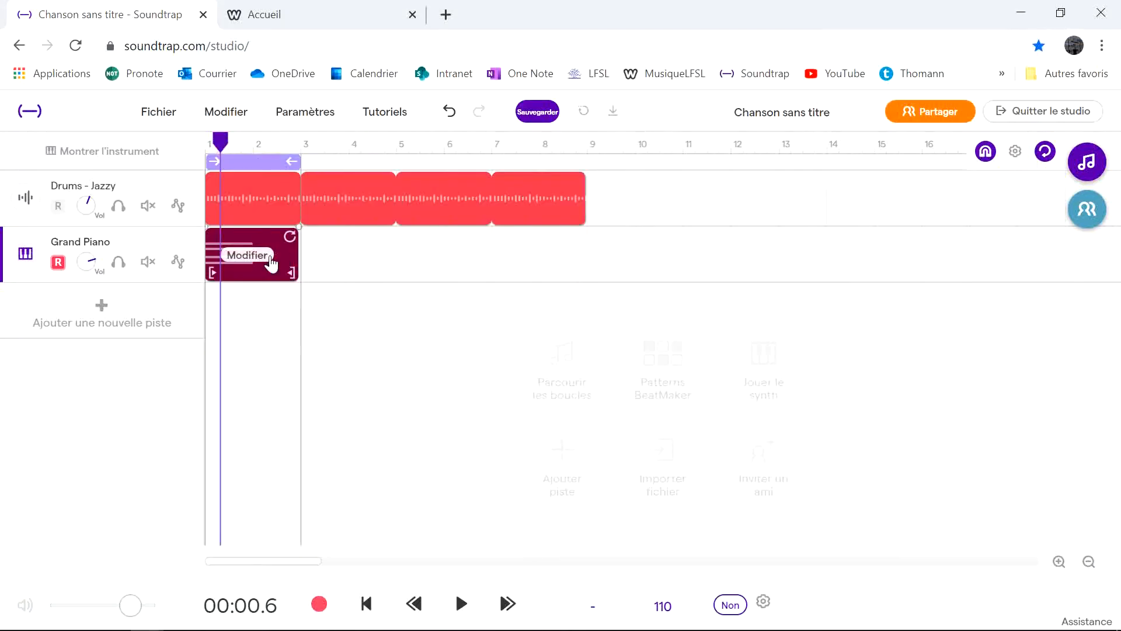
Open the Grand Piano region for editing and add full-measure A2 and Db3 notes in measure 2.
{"action": "double_click", "coordinate": [258, 230]}
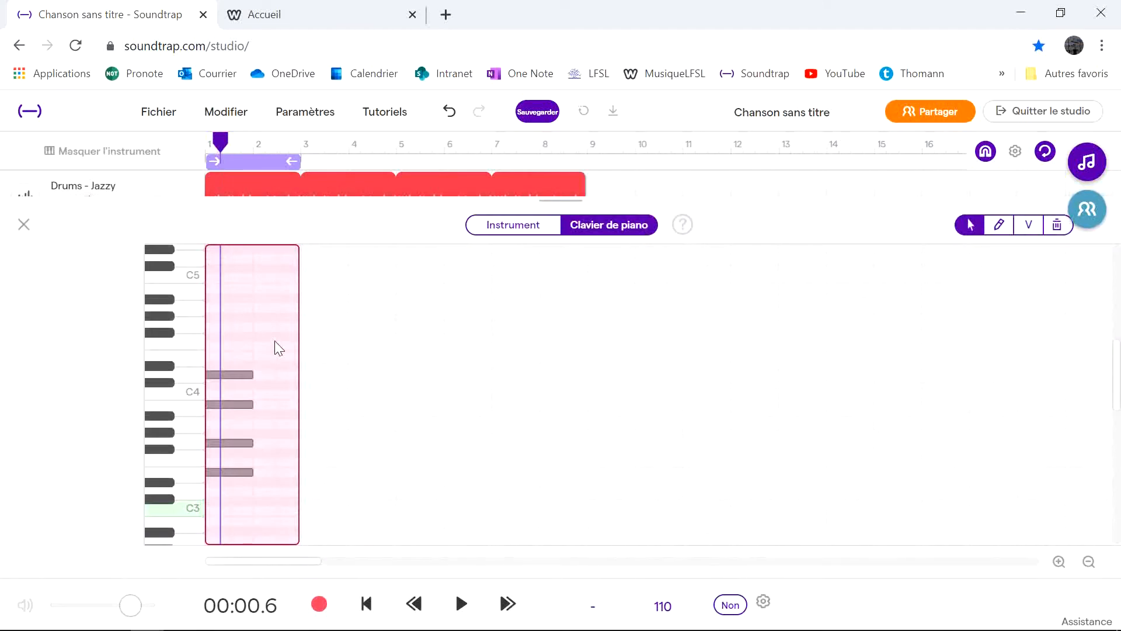
{"action": "double_click", "coordinate": [260, 486]}
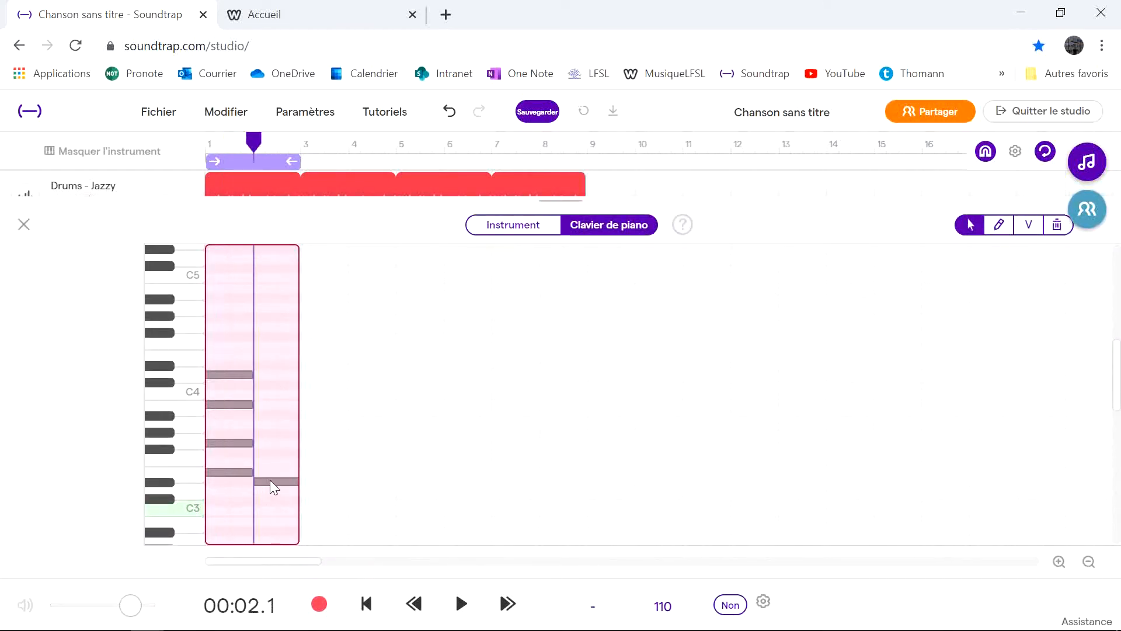
{"action": "left_click_drag", "start_coordinate": [269, 479], "coordinate": [272, 509]}
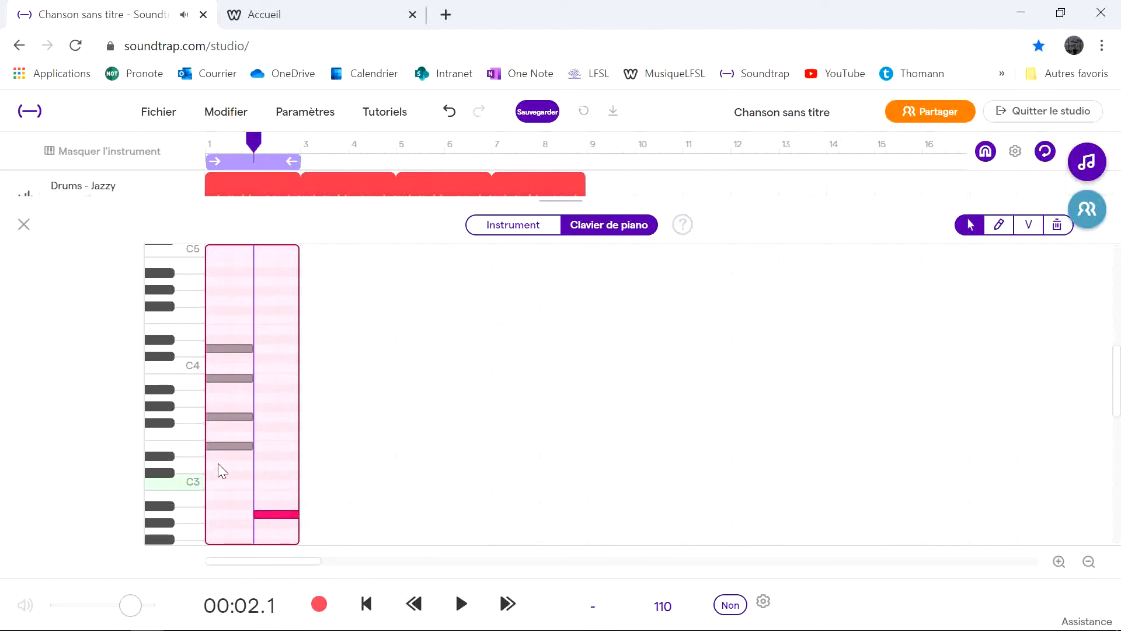
{"action": "left_click", "coordinate": [232, 445]}
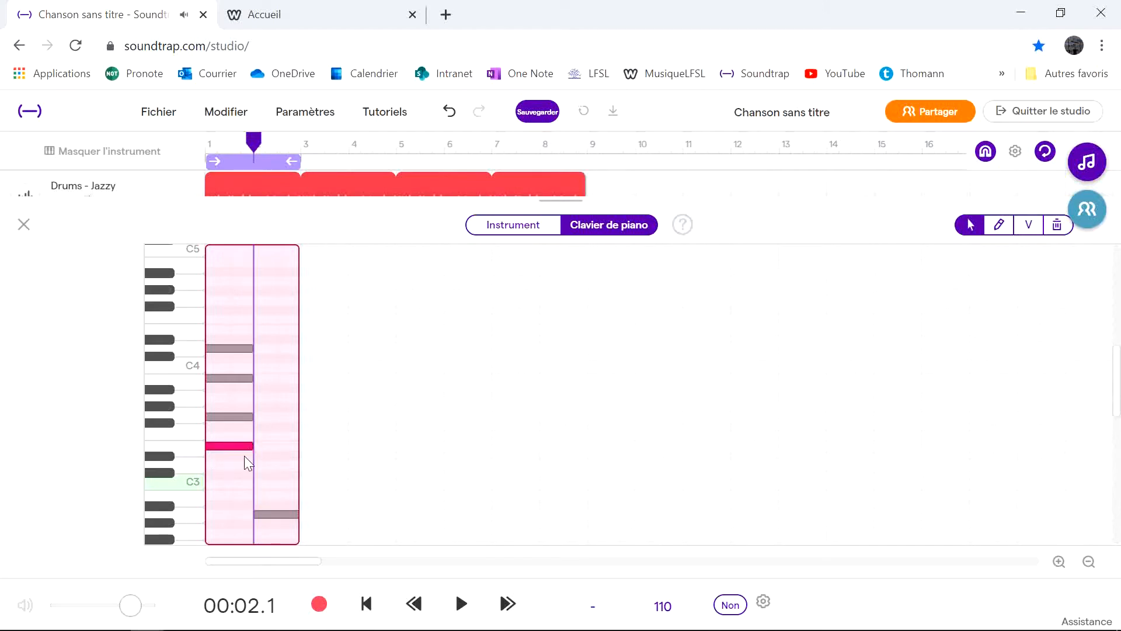
{"action": "left_click", "coordinate": [284, 427]}
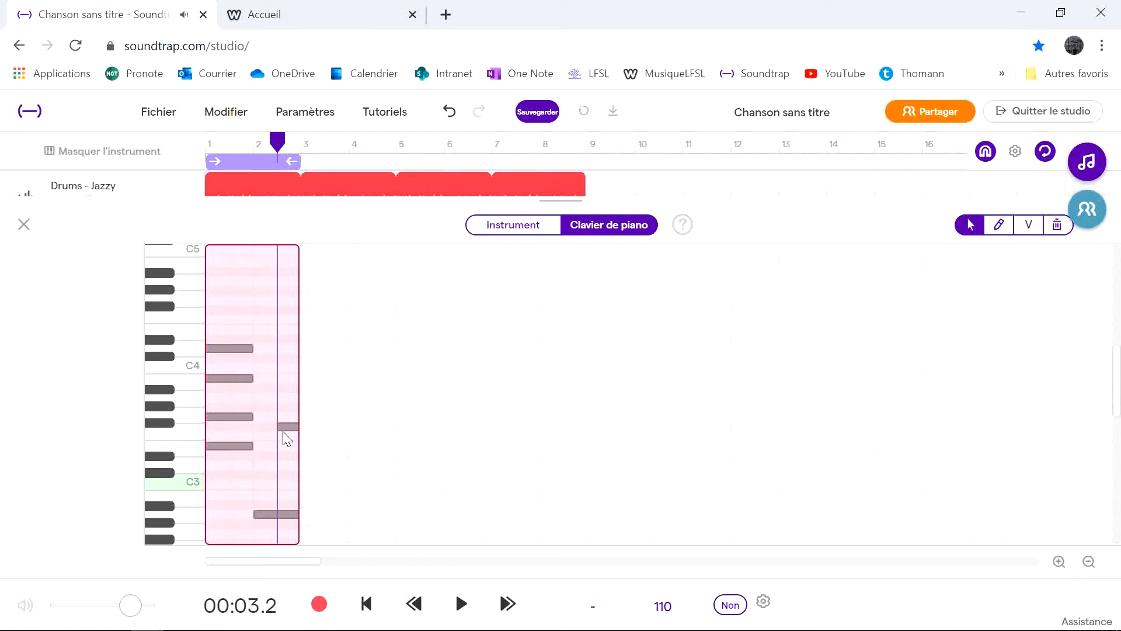
{"action": "left_click_drag", "start_coordinate": [279, 427], "coordinate": [272, 473]}
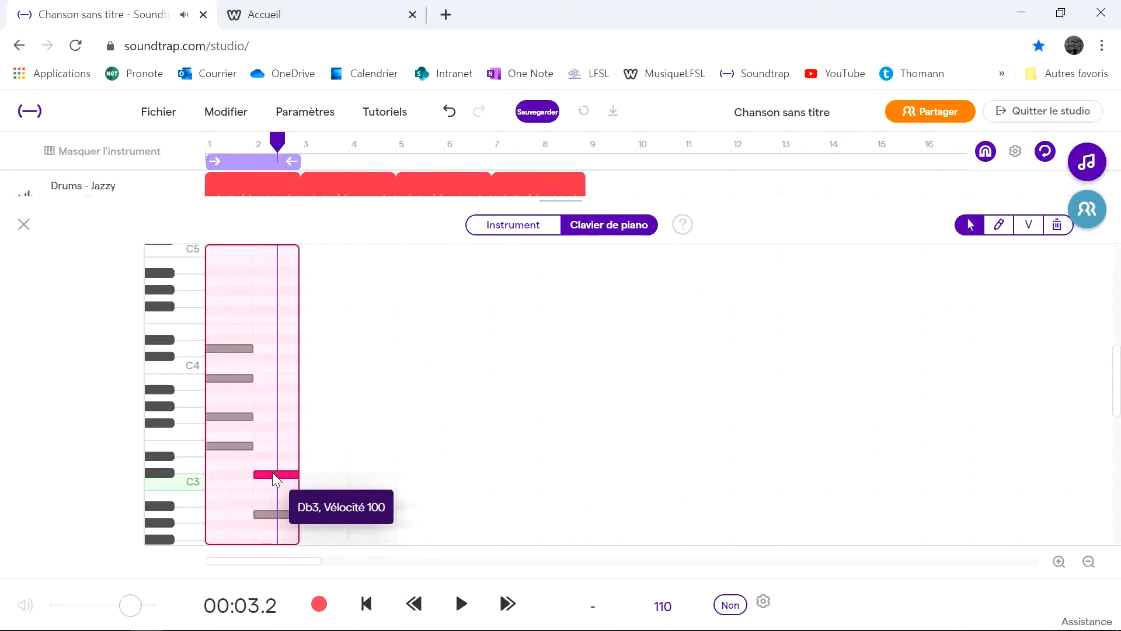
Check the A7 notes in the Word chord table and add full-measure G3 and E3 notes in measure 2 of the Soundtrap piano roll.
{"action": "key", "text": "alt+Tab"}
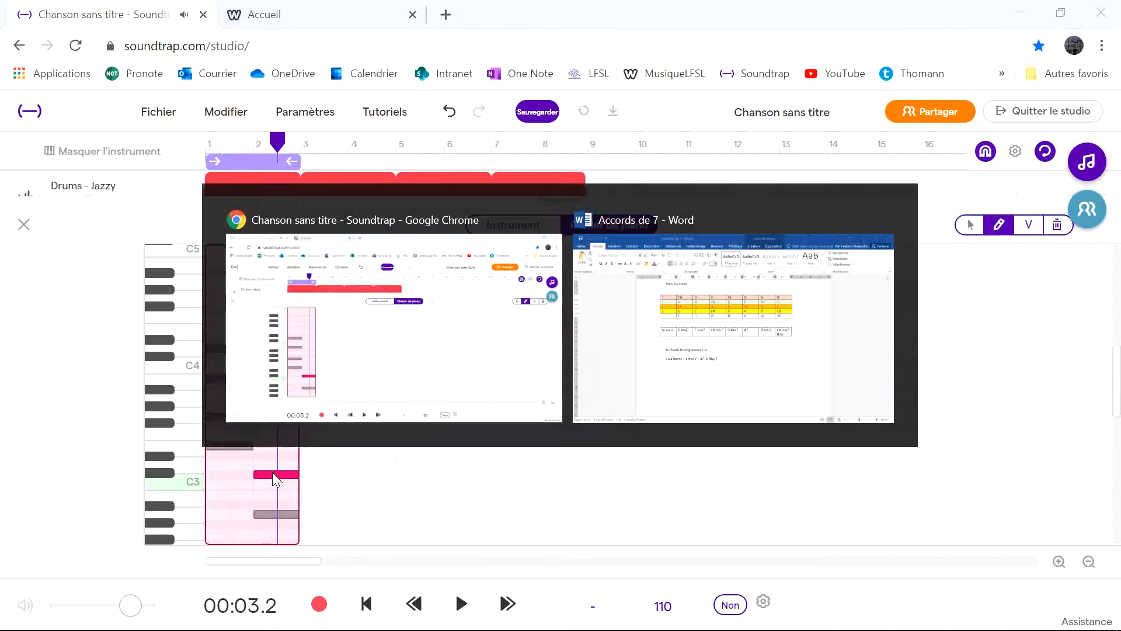
{"action": "scroll", "coordinate": [392, 397], "scroll_direction": "up", "scroll_amount": 10}
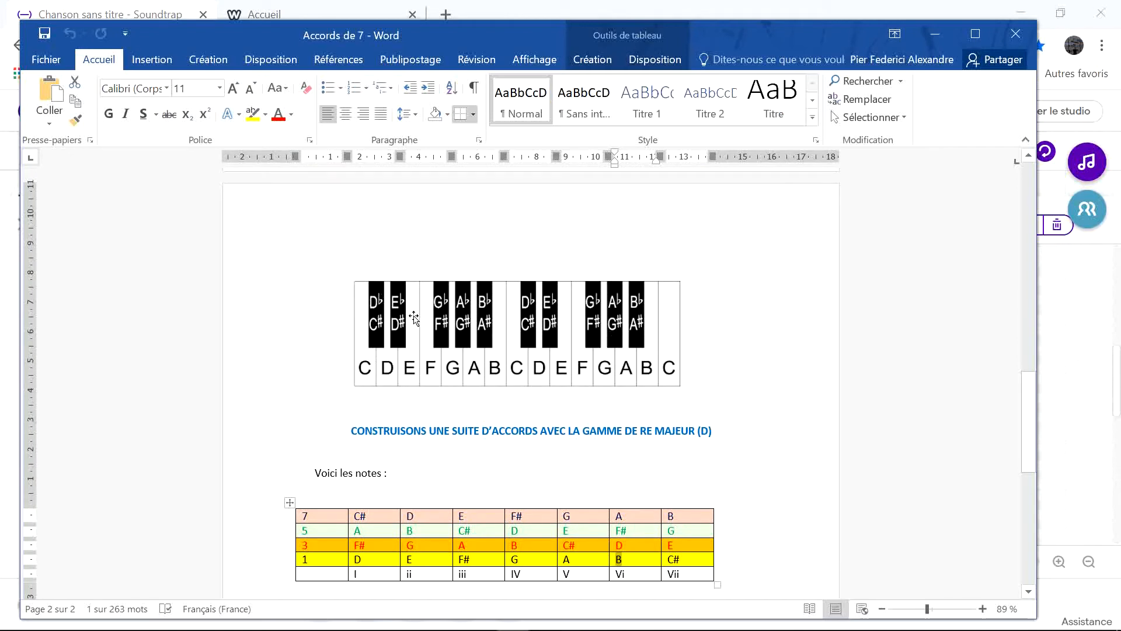
{"action": "key", "text": "alt+Tab"}
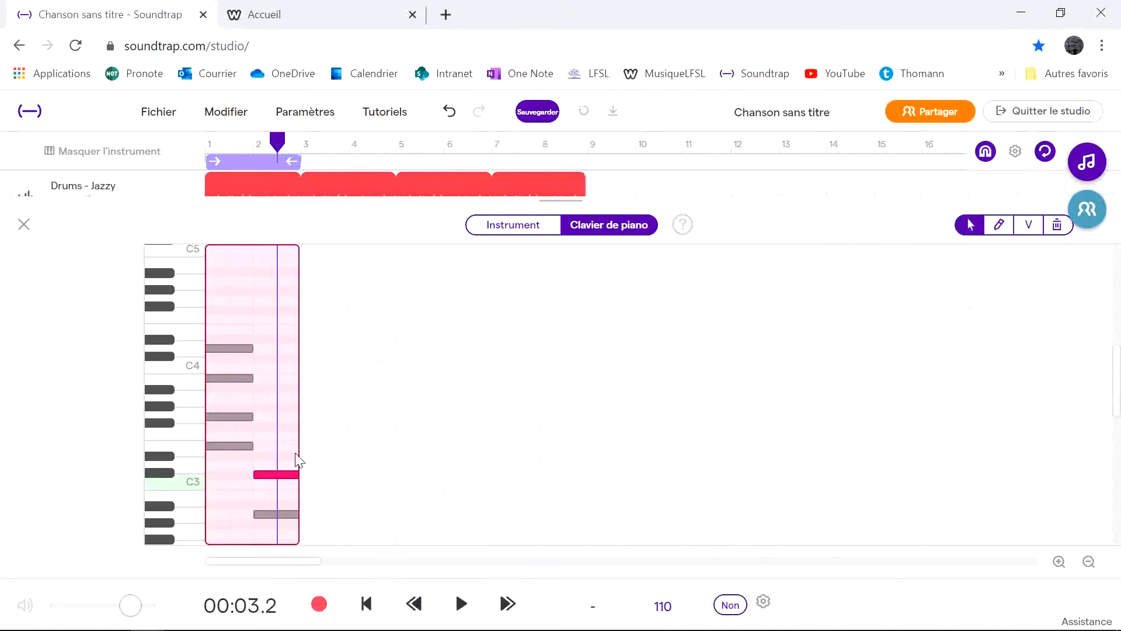
{"action": "key", "text": "alt+Tab"}
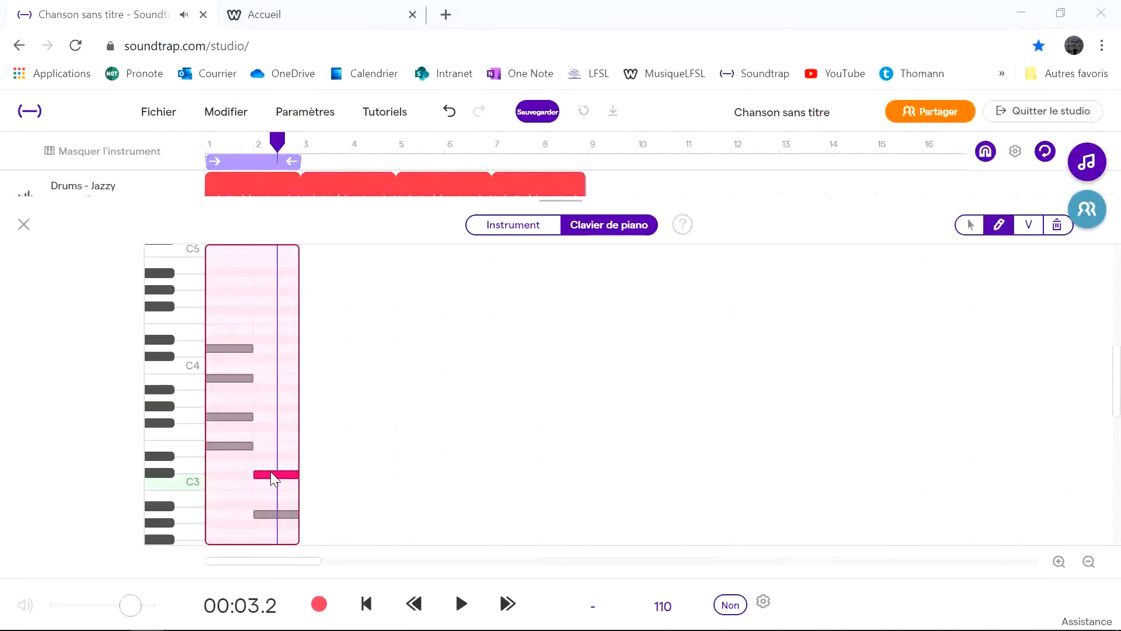
{"action": "scroll", "coordinate": [538, 416], "scroll_direction": "down", "scroll_amount": 3}
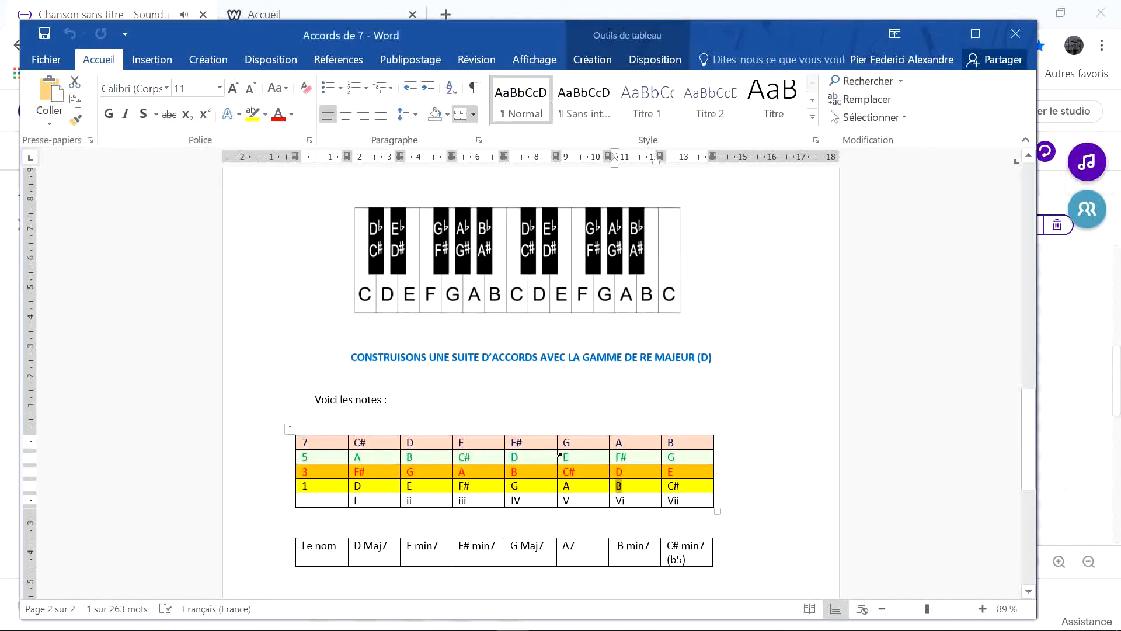
{"action": "key", "text": "alt+Tab"}
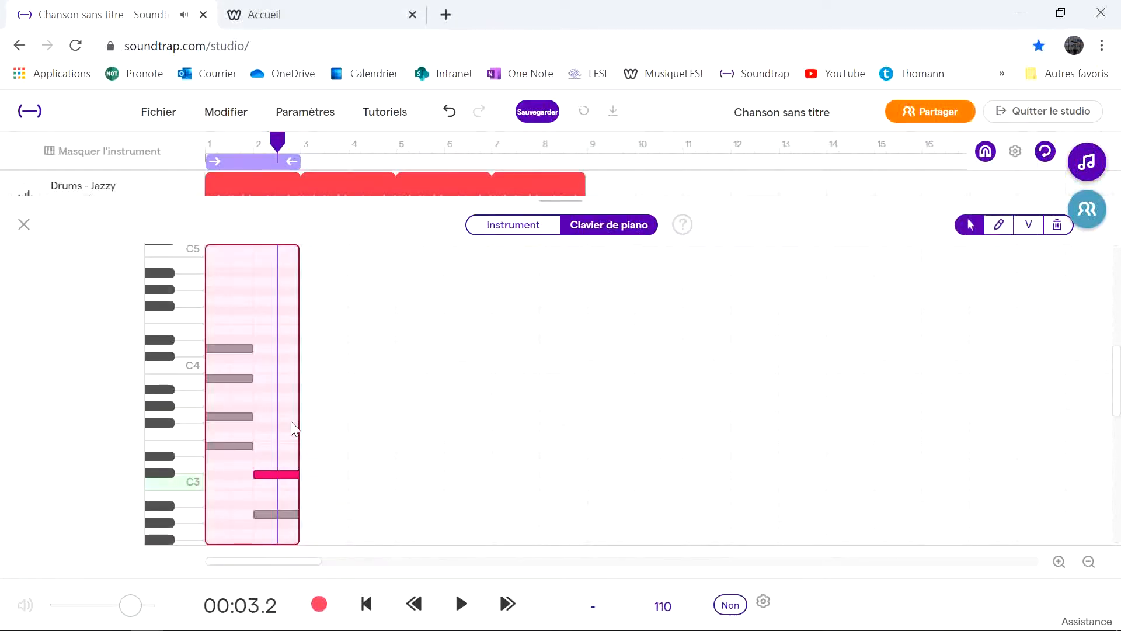
{"action": "double_click", "coordinate": [276, 417]}
{"action": "left_click_drag", "start_coordinate": [276, 416], "coordinate": [254, 416]}
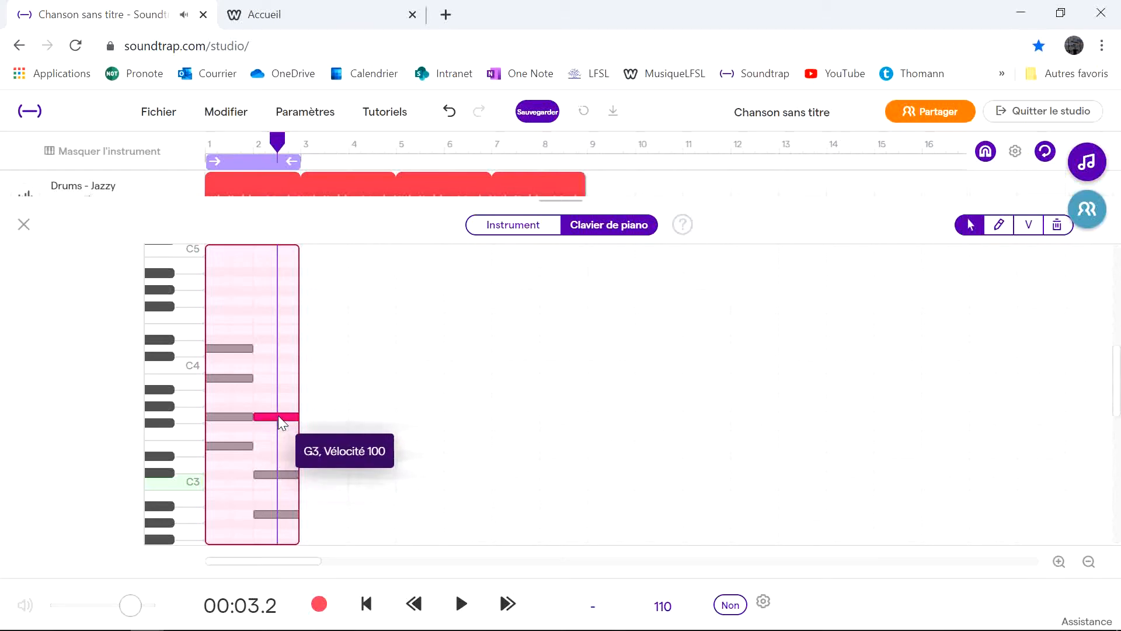
{"action": "double_click", "coordinate": [285, 348]}
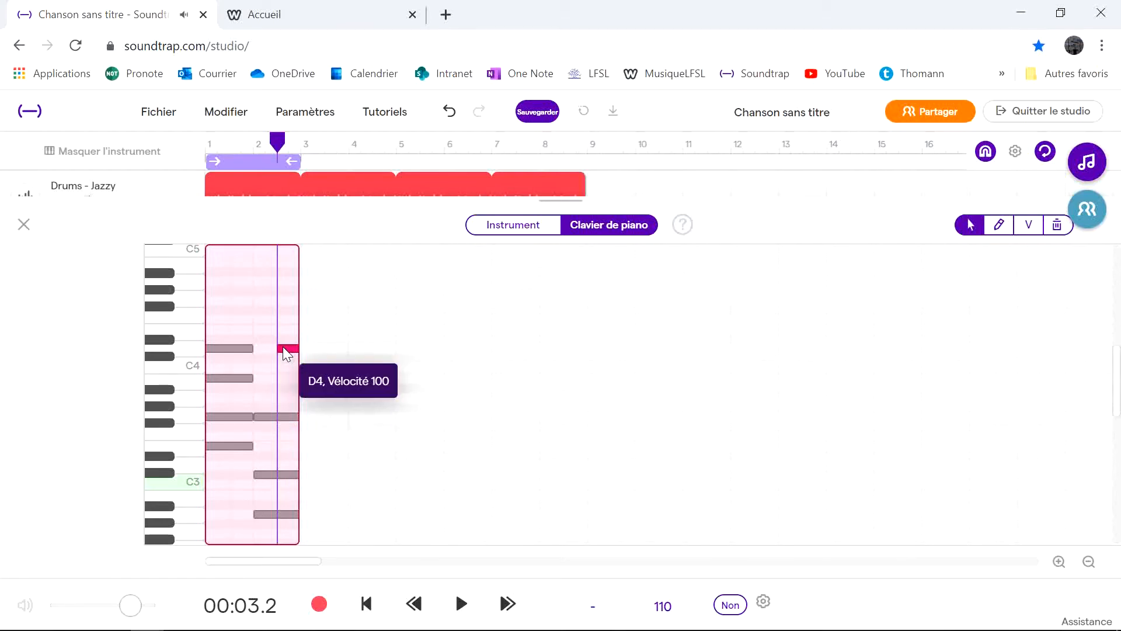
{"action": "left_click_drag", "start_coordinate": [282, 346], "coordinate": [270, 446]}
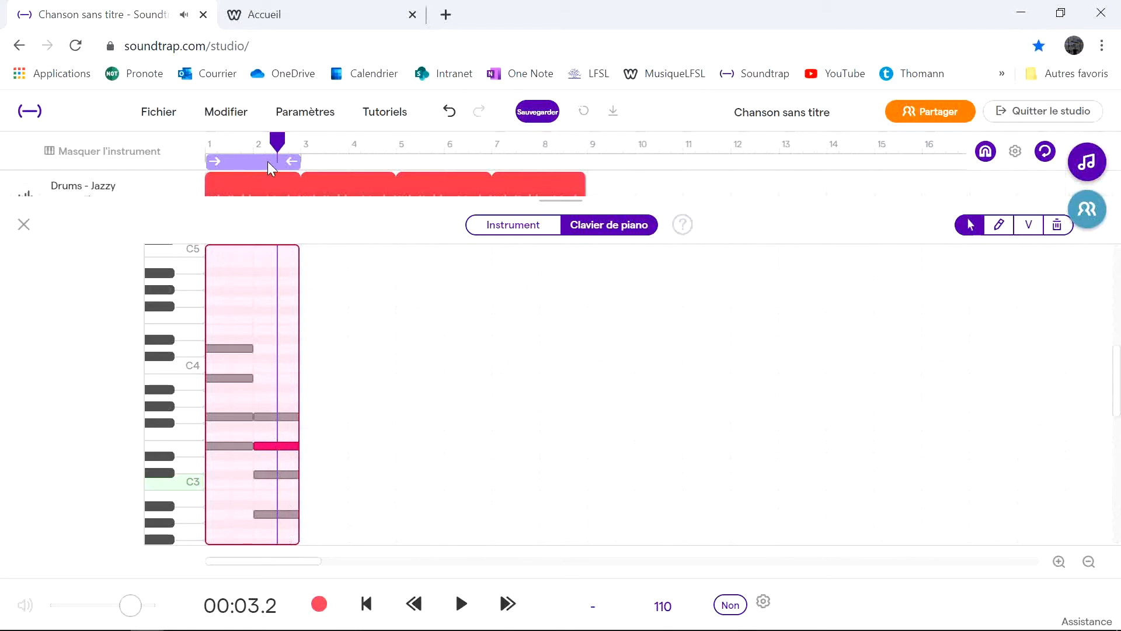
Play the two chords with the drums from the start of measure 1.
{"action": "left_click_drag", "start_coordinate": [278, 146], "coordinate": [182, 156]}
{"action": "key", "text": "space"}
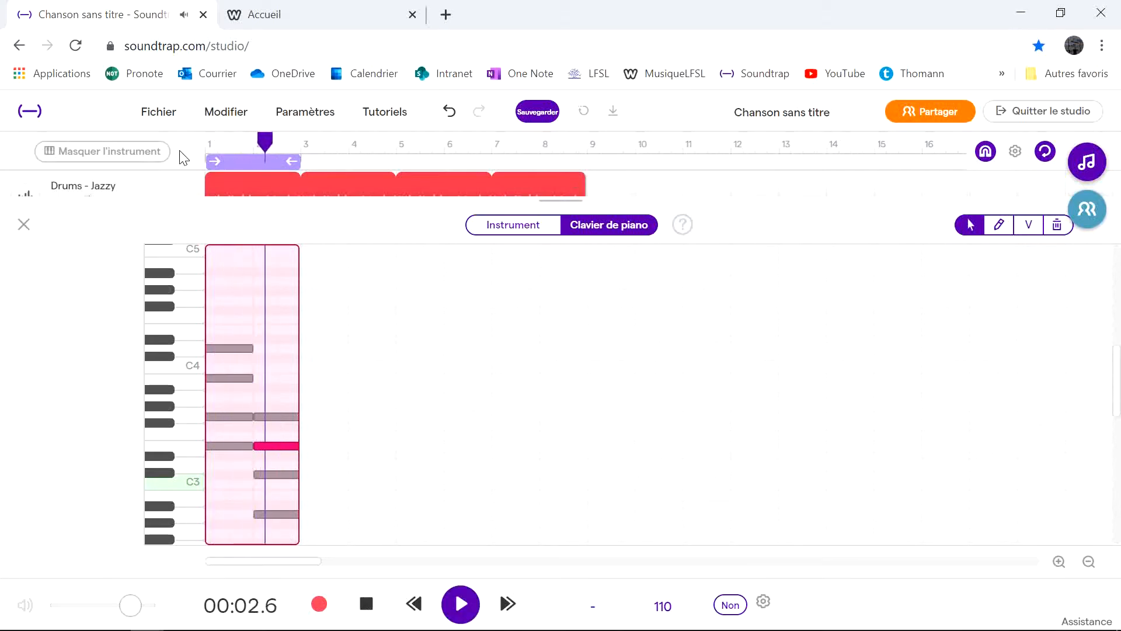
{"action": "key", "text": "space"}
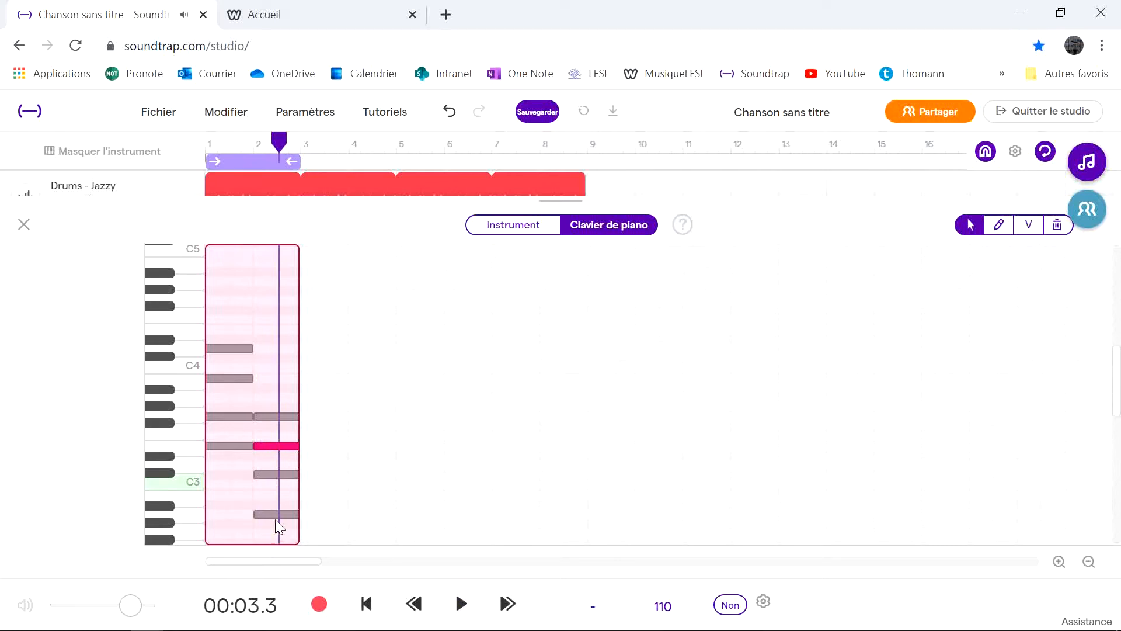
Raise the A2 and Db3 notes in measure 2 an octave to A3 and Db4, and play the progression from the start.
{"action": "left_click_drag", "start_coordinate": [278, 512], "coordinate": [286, 391]}
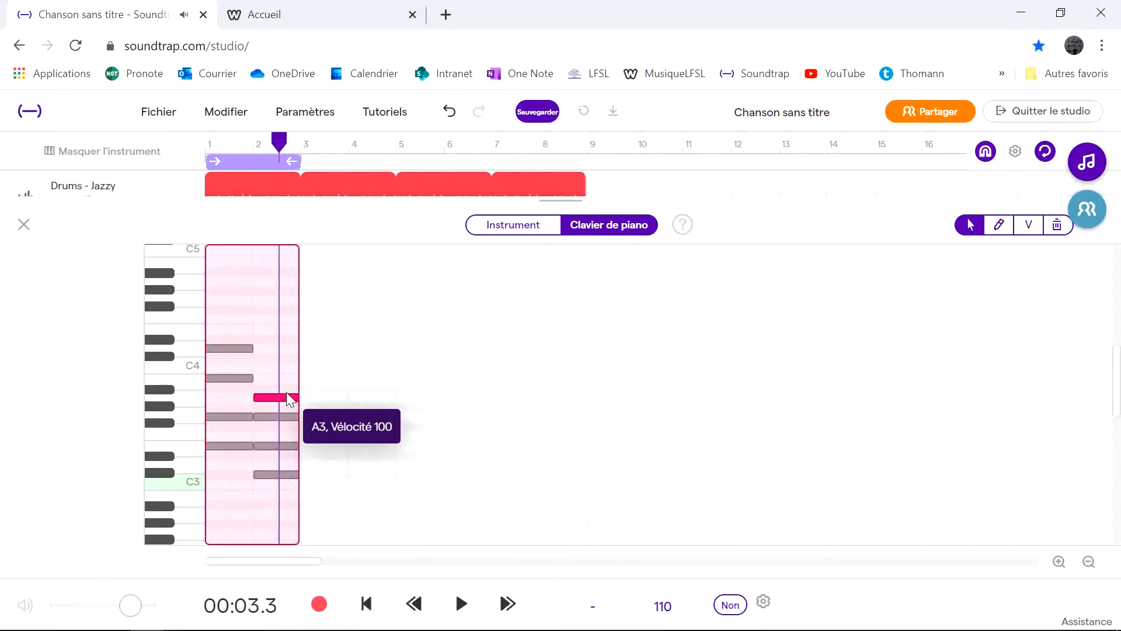
{"action": "left_click", "coordinate": [274, 475]}
{"action": "left_click_drag", "start_coordinate": [277, 476], "coordinate": [279, 361]}
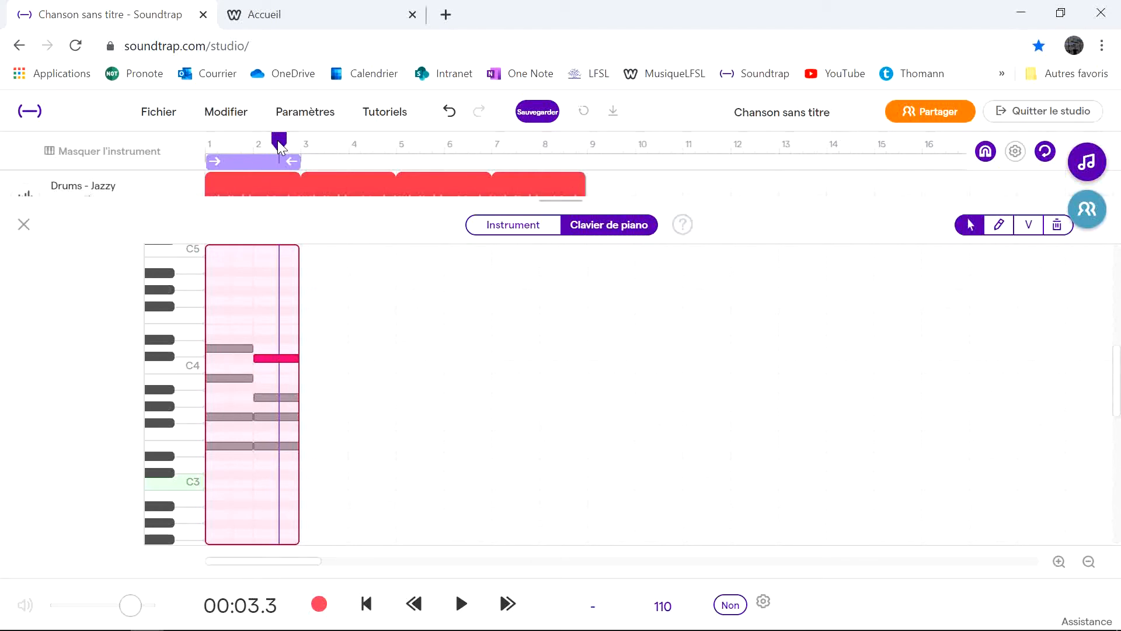
{"action": "left_click_drag", "start_coordinate": [278, 141], "coordinate": [204, 144]}
{"action": "key", "text": "space"}
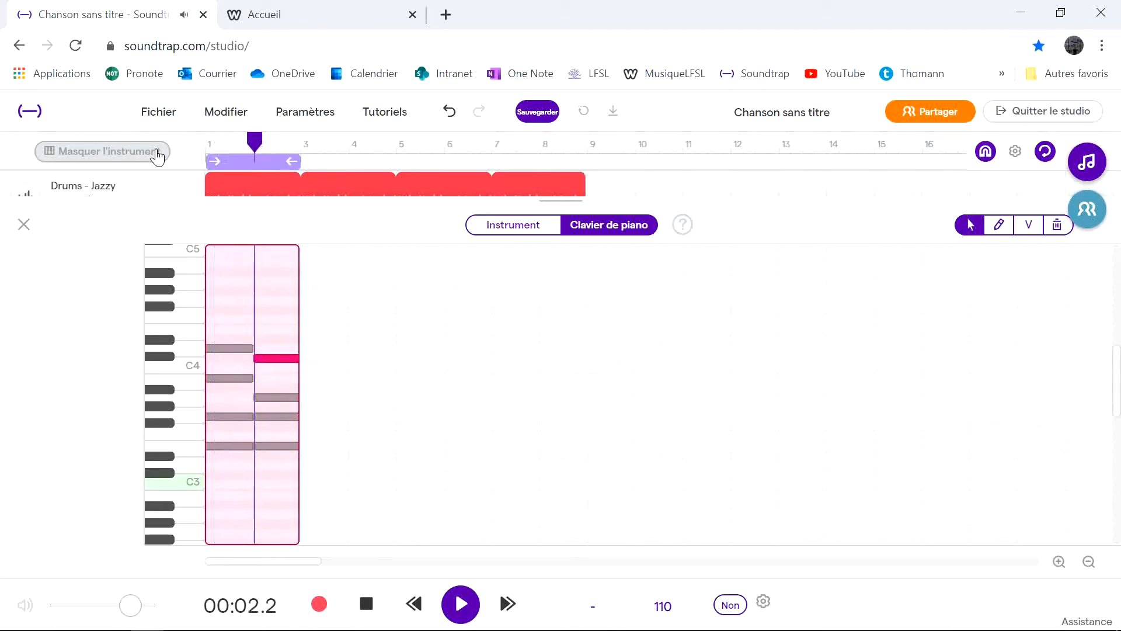
{"action": "key", "text": "space"}
Look up the D Maj7 notes in the Word chord table, and extend the Grand Piano region in Soundtrap through measure 4.
{"action": "key", "text": "alt+Tab"}
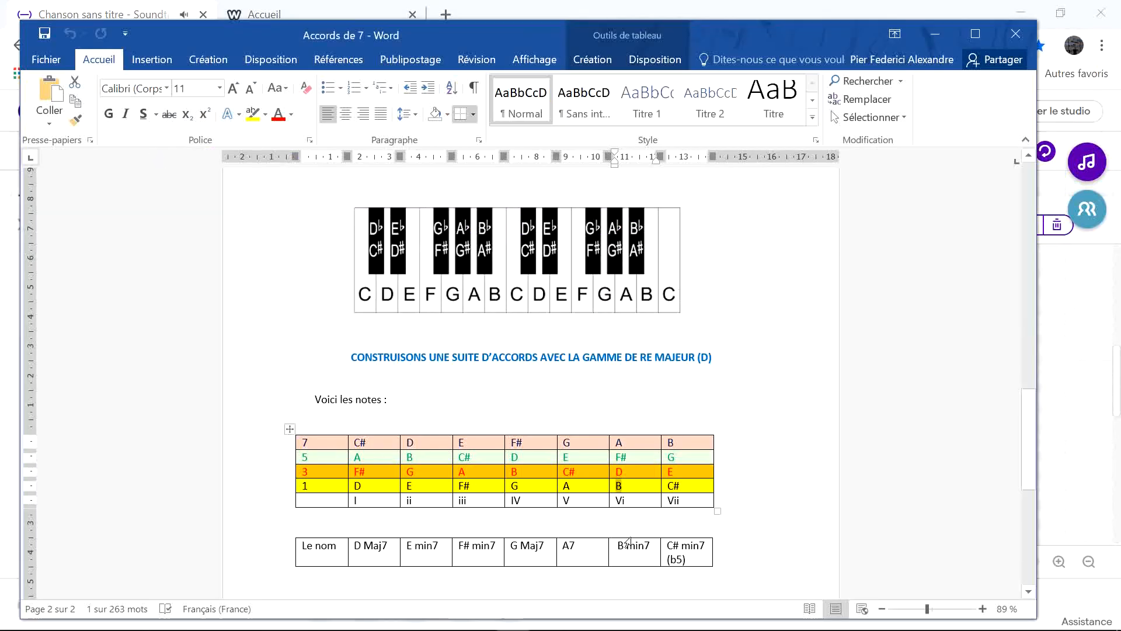
{"action": "left_click_drag", "start_coordinate": [1022, 439], "coordinate": [1015, 477]}
{"action": "left_click", "coordinate": [468, 489]}
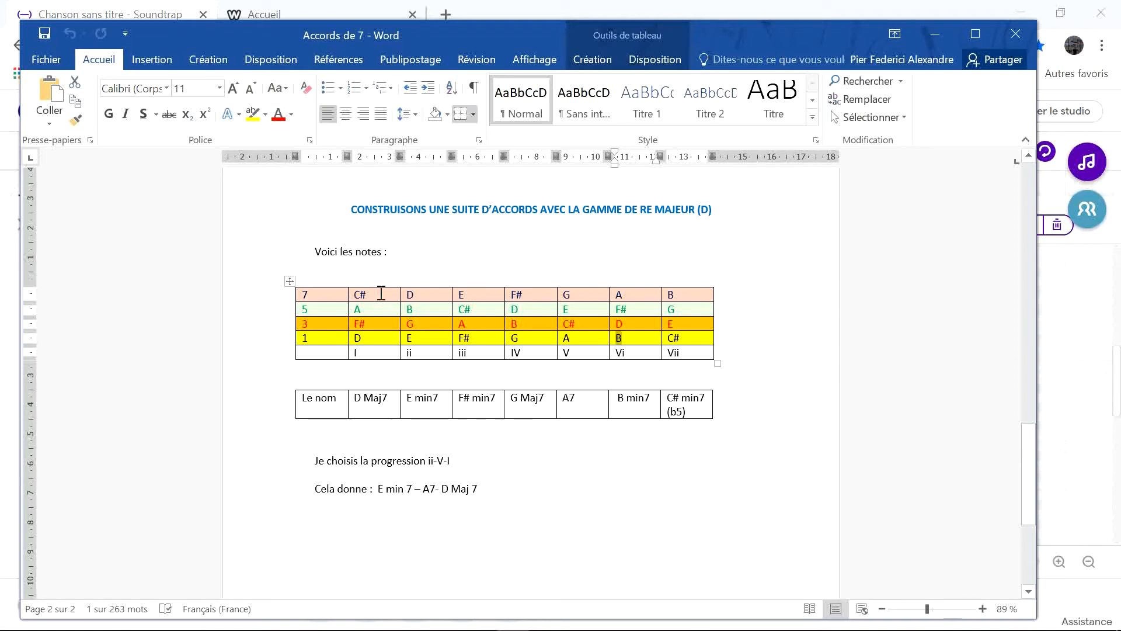
{"action": "key", "text": "alt+Tab"}
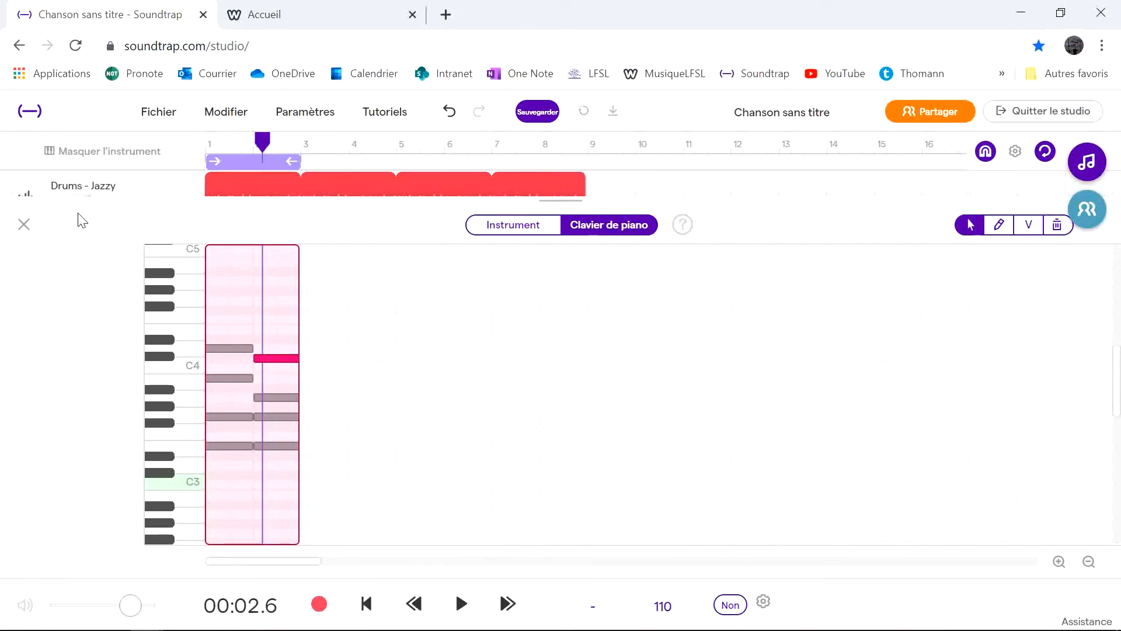
{"action": "left_click", "coordinate": [24, 225]}
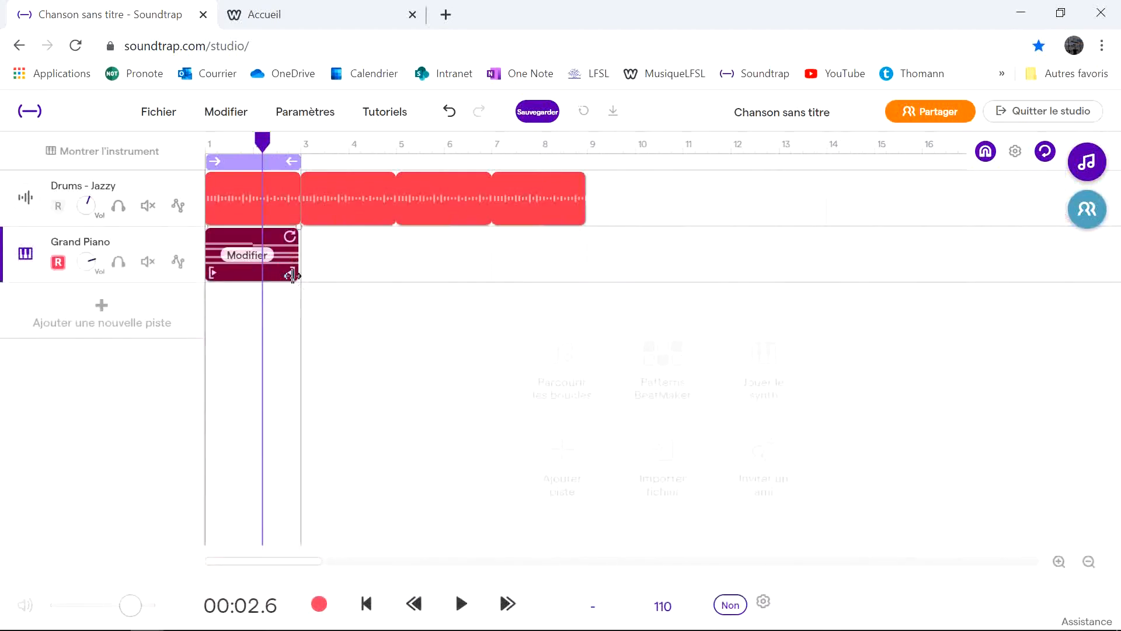
{"action": "left_click_drag", "start_coordinate": [291, 276], "coordinate": [340, 276]}
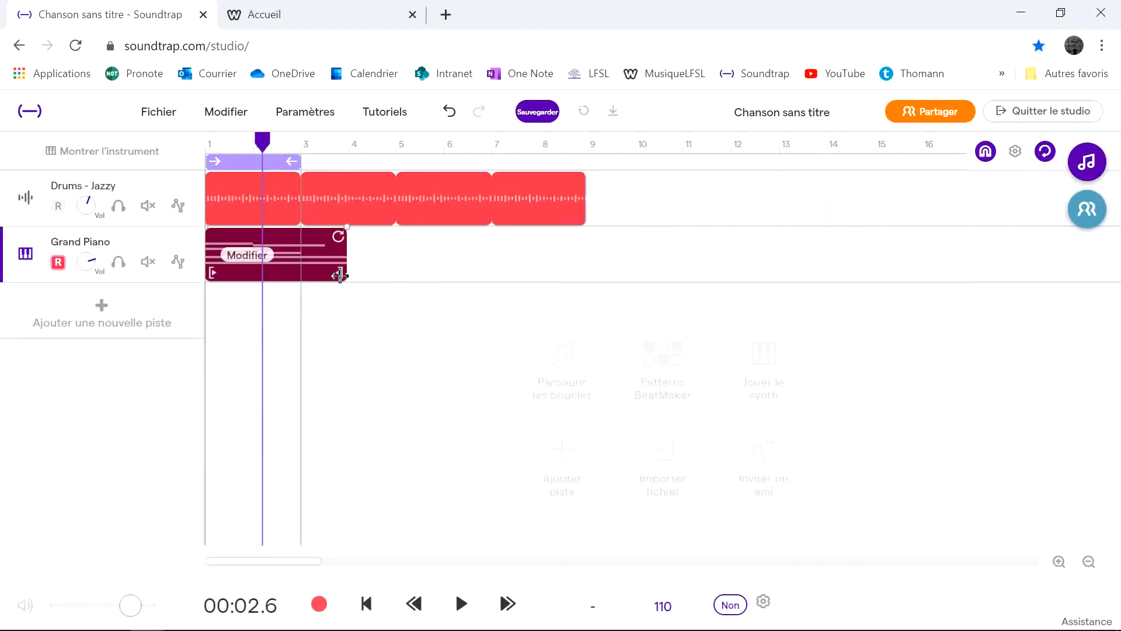
{"action": "left_click_drag", "start_coordinate": [340, 276], "coordinate": [387, 275]}
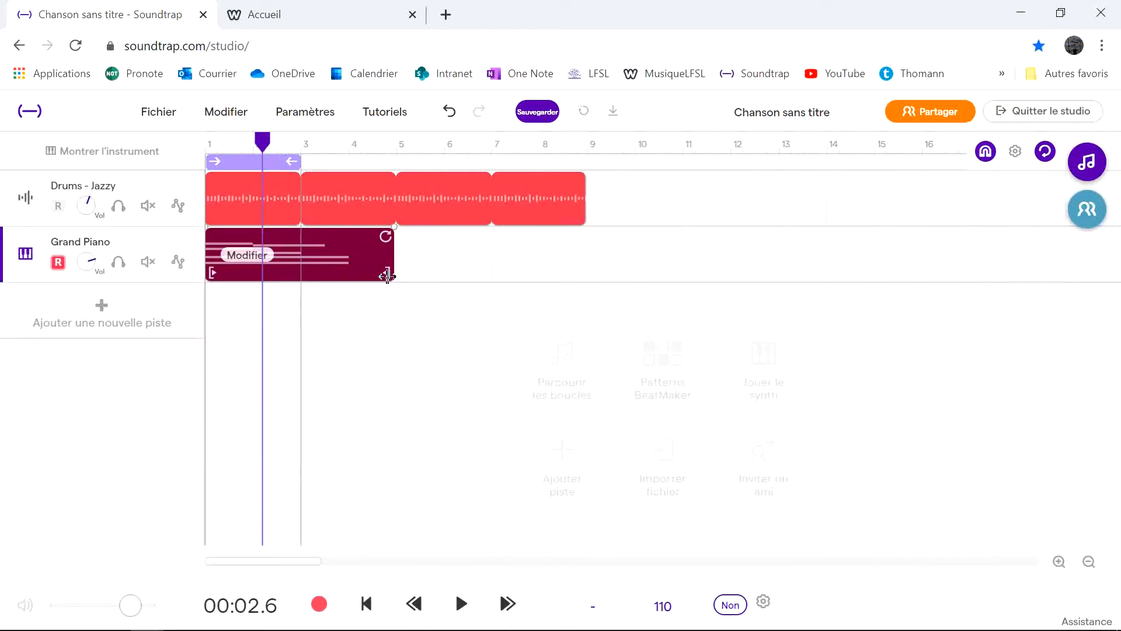
Open the Grand Piano region for editing and shorten its overlong Db4, G3 and E3 notes to the end of measure 2.
{"action": "double_click", "coordinate": [333, 251]}
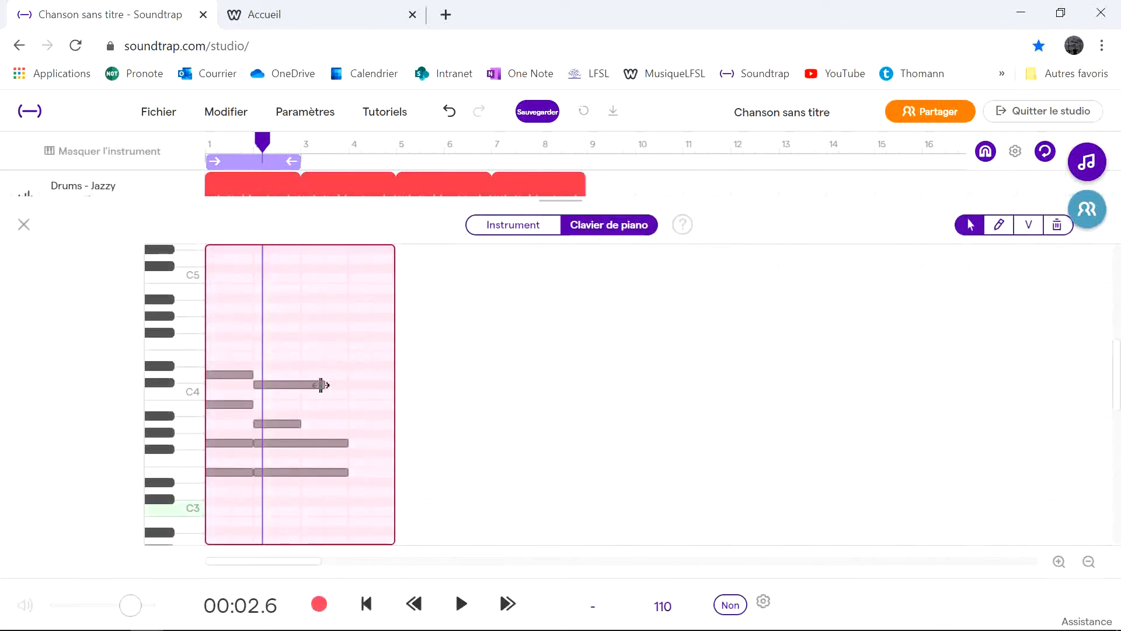
{"action": "left_click_drag", "start_coordinate": [323, 384], "coordinate": [301, 385]}
{"action": "left_click_drag", "start_coordinate": [342, 443], "coordinate": [301, 442]}
{"action": "left_click_drag", "start_coordinate": [347, 471], "coordinate": [299, 471]}
{"action": "left_click", "coordinate": [311, 346]}
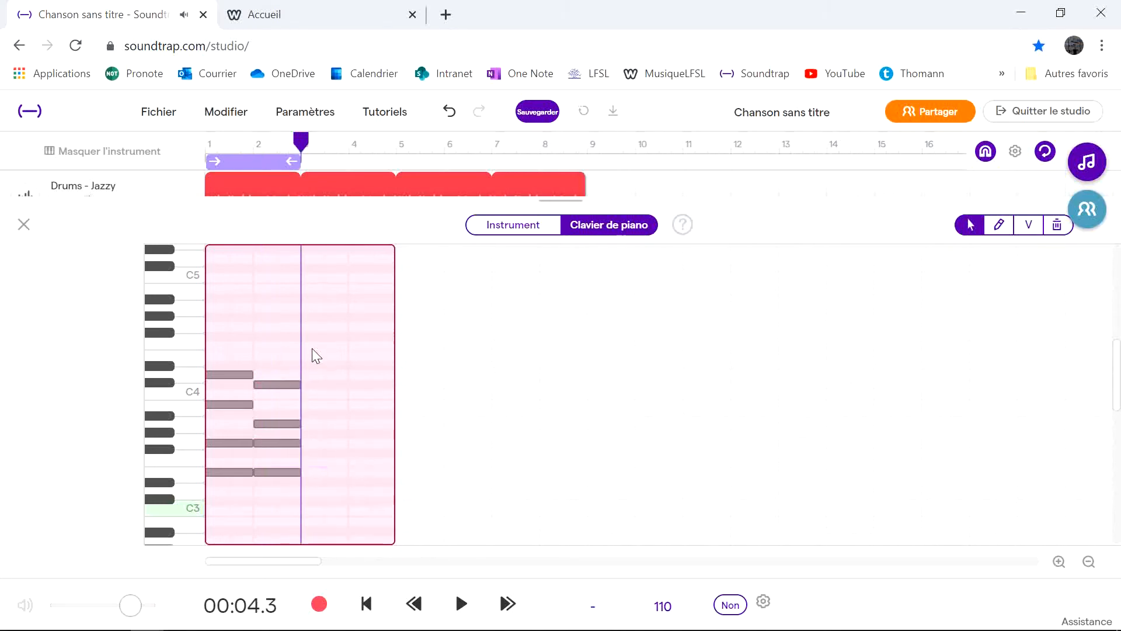
Add full-measure D3 and Gb3 notes in measure 3 of the piano roll.
{"action": "double_click", "coordinate": [319, 499]}
{"action": "left_click_drag", "start_coordinate": [320, 497], "coordinate": [325, 487]}
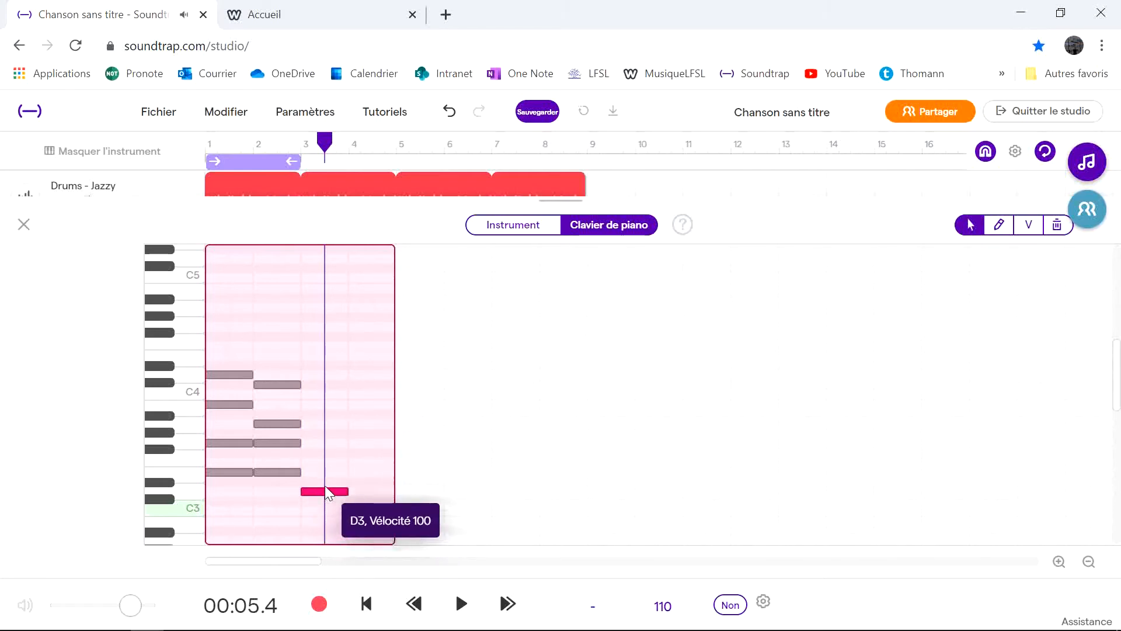
{"action": "double_click", "coordinate": [333, 438]}
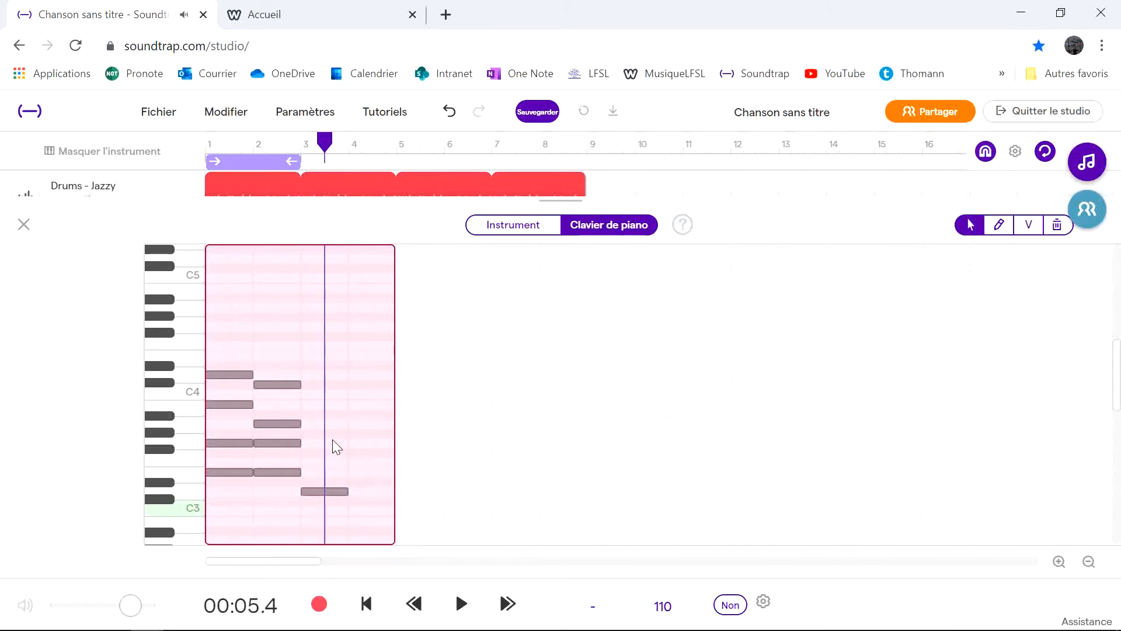
{"action": "mouse_move", "coordinate": [341, 434]}
{"action": "left_mouse_down"}
{"action": "mouse_move", "coordinate": [326, 430]}
{"action": "mouse_move", "coordinate": [324, 447]}
{"action": "left_mouse_up"}
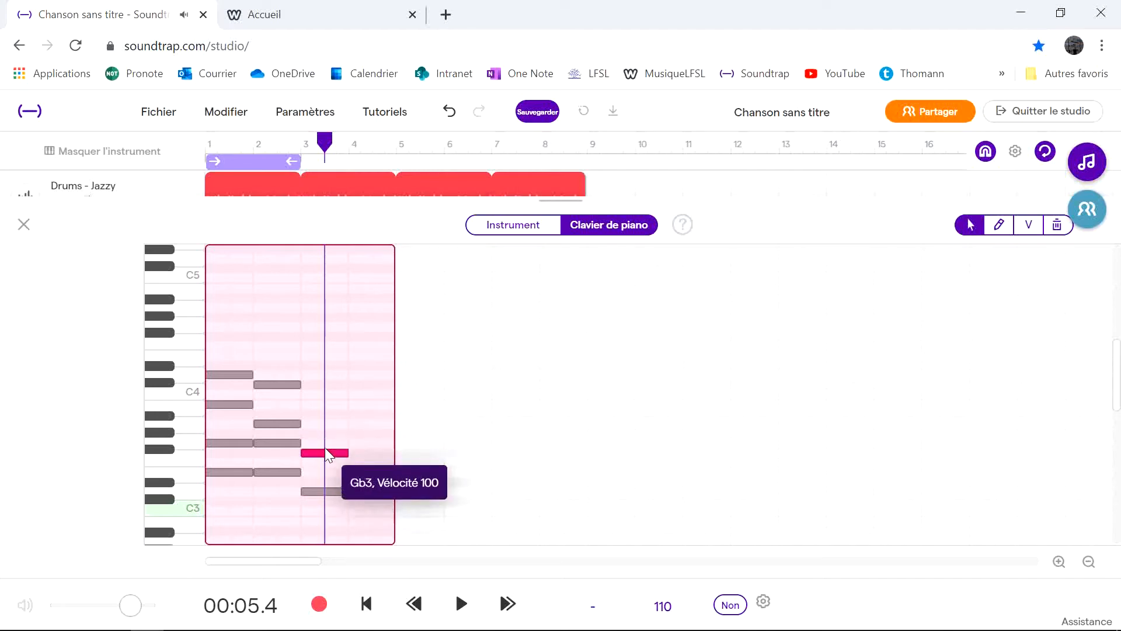
{"action": "left_click_drag", "start_coordinate": [324, 447], "coordinate": [325, 447]}
Check the remaining D Maj7 notes in the Word chord table and add full-measure A3 and Db4 notes in measure 3.
{"action": "key", "text": "alt+Tab"}
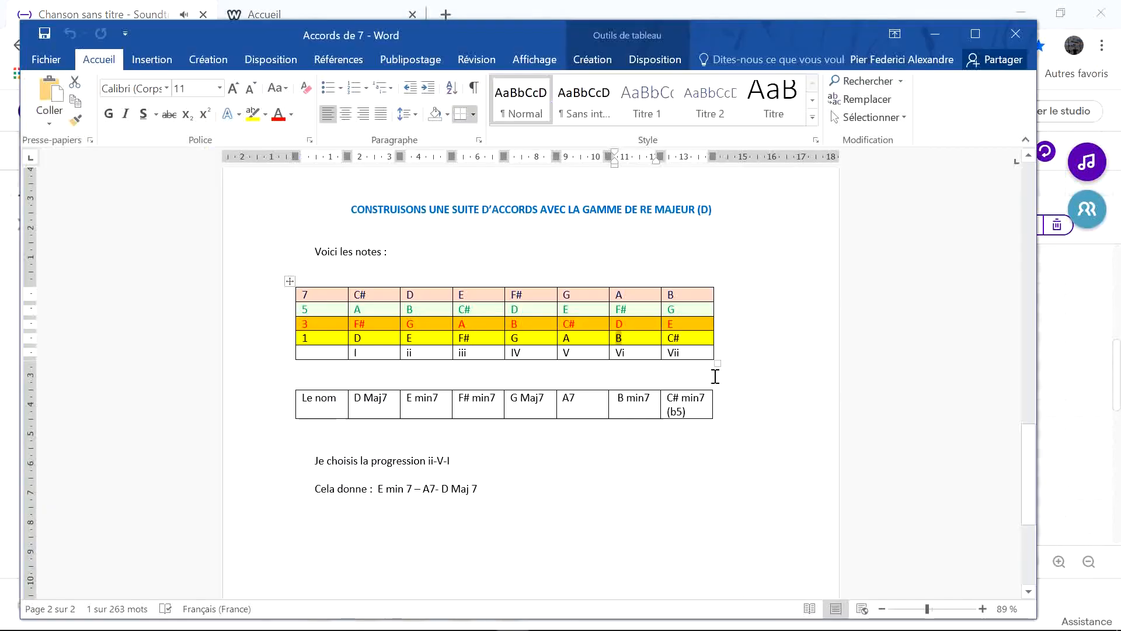
{"action": "mouse_move", "coordinate": [1028, 484]}
{"action": "left_mouse_down"}
{"action": "mouse_move", "coordinate": [1029, 454]}
{"action": "mouse_move", "coordinate": [1029, 474]}
{"action": "left_mouse_up"}
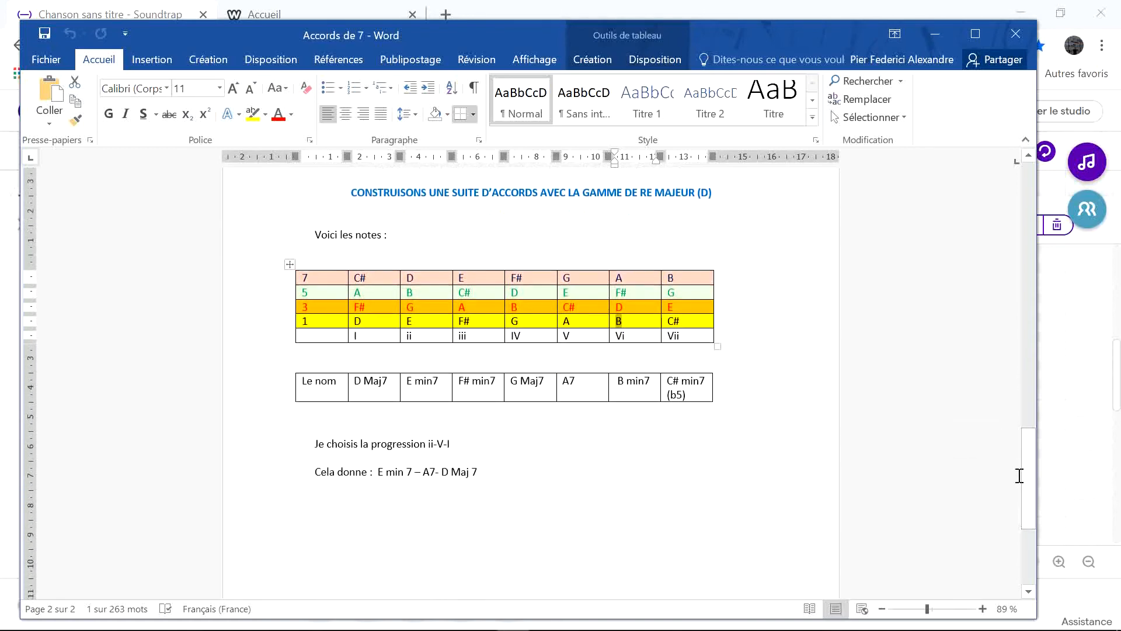
{"action": "key", "text": "alt+Tab"}
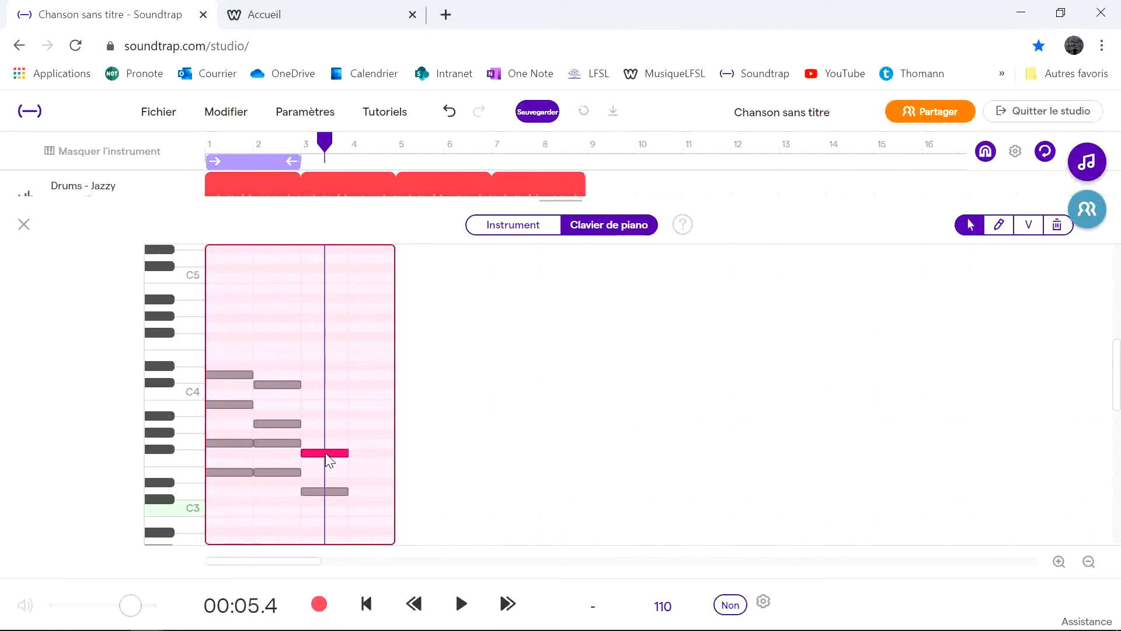
{"action": "left_click", "coordinate": [325, 422]}
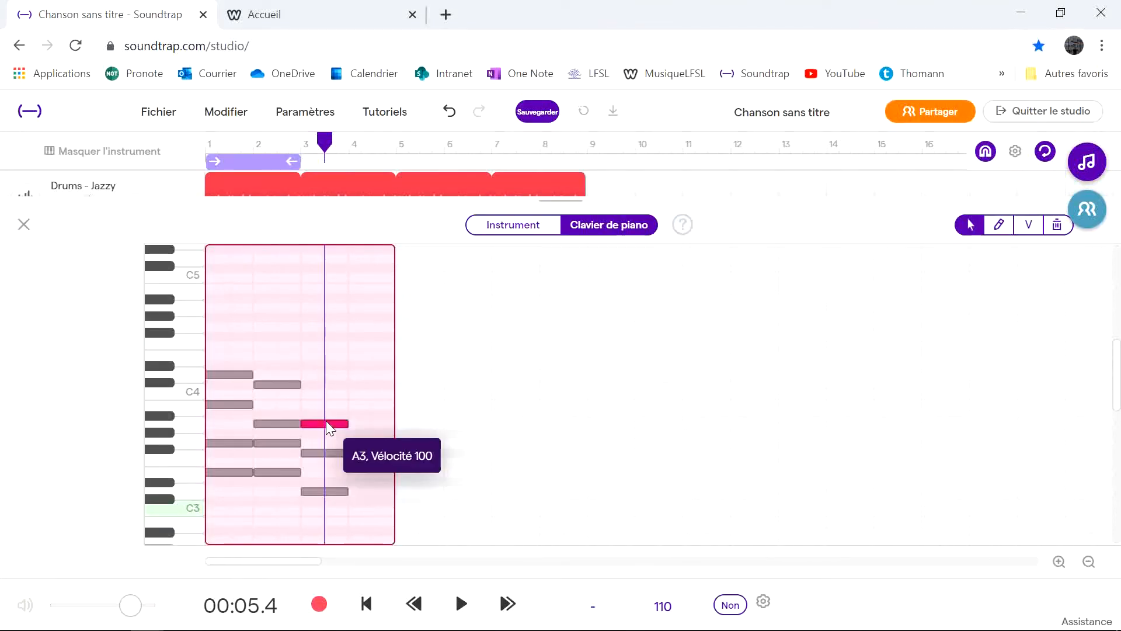
{"action": "left_click", "coordinate": [326, 384]}
{"action": "left_click_drag", "start_coordinate": [325, 385], "coordinate": [317, 384]}
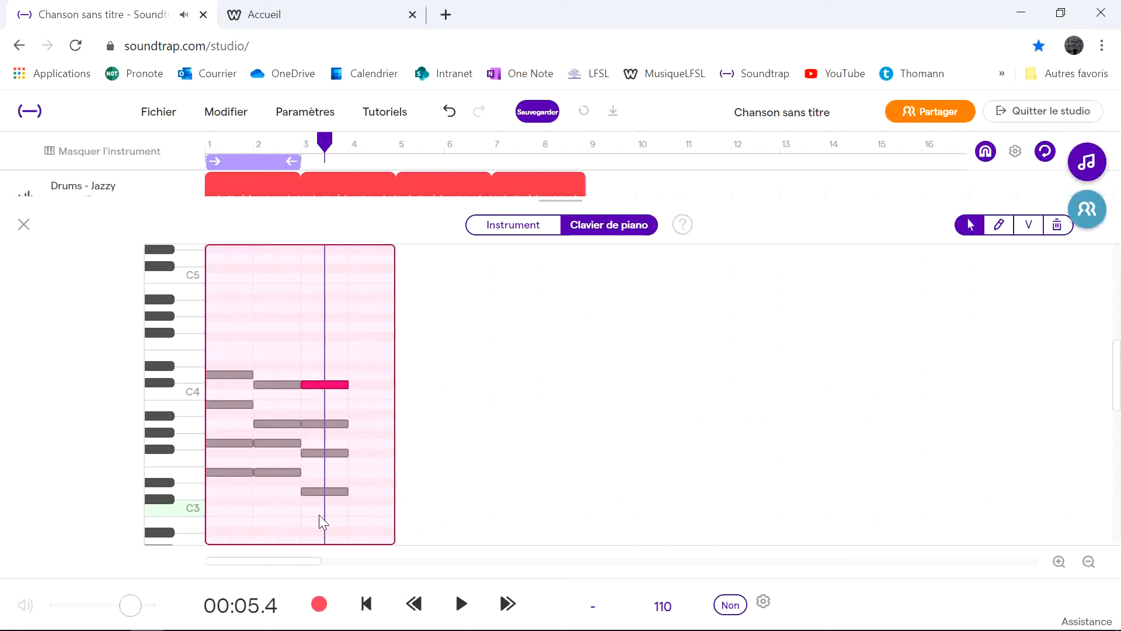
Repeat the D Maj7 chord in measure 4 with full-measure Db4, A3, Gb3 and D3 notes.
{"action": "left_click_drag", "start_coordinate": [319, 516], "coordinate": [324, 418]}
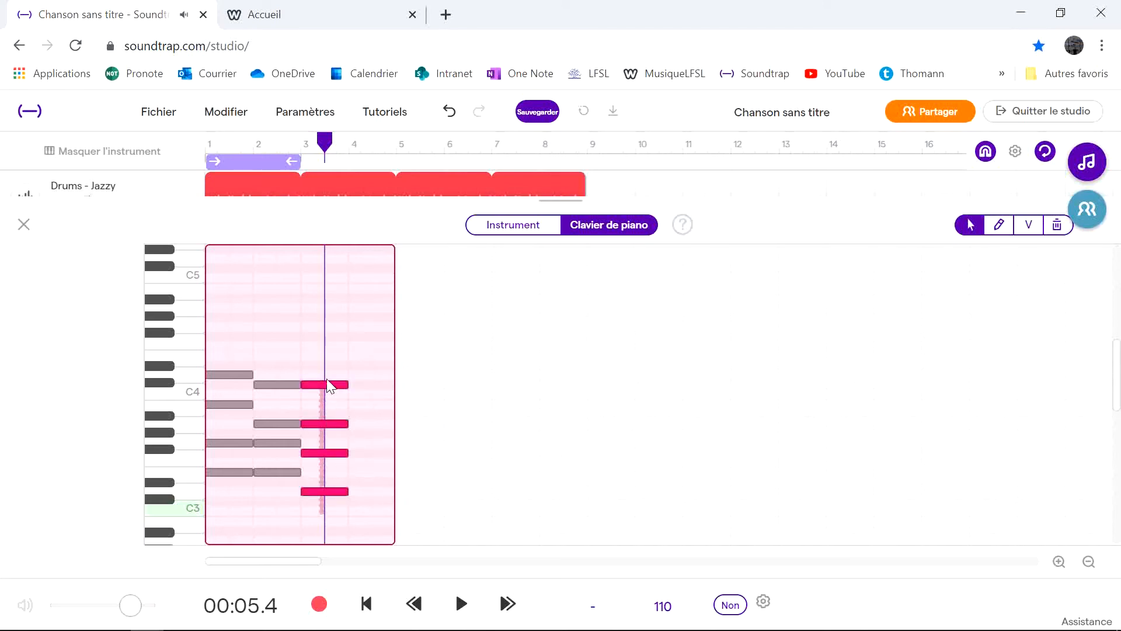
{"action": "mouse_move", "coordinate": [326, 380]}
{"action": "left_mouse_down"}
{"action": "mouse_move", "coordinate": [345, 383]}
{"action": "mouse_move", "coordinate": [327, 384]}
{"action": "left_mouse_up"}
{"action": "left_click", "coordinate": [370, 384]}
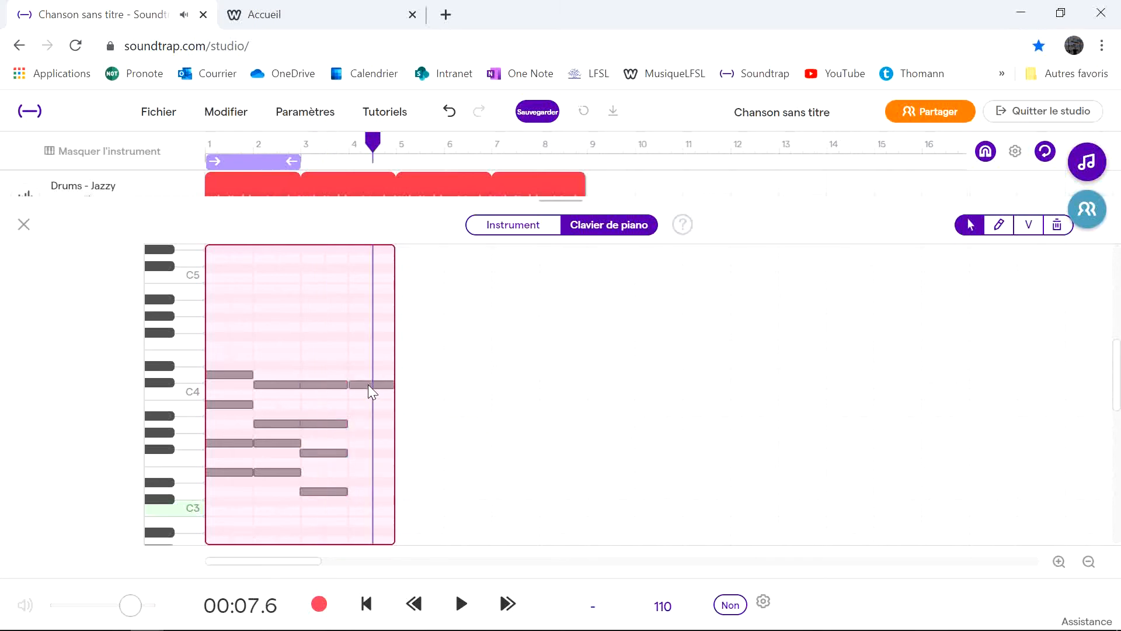
{"action": "left_click", "coordinate": [368, 384]}
{"action": "left_click", "coordinate": [369, 422]}
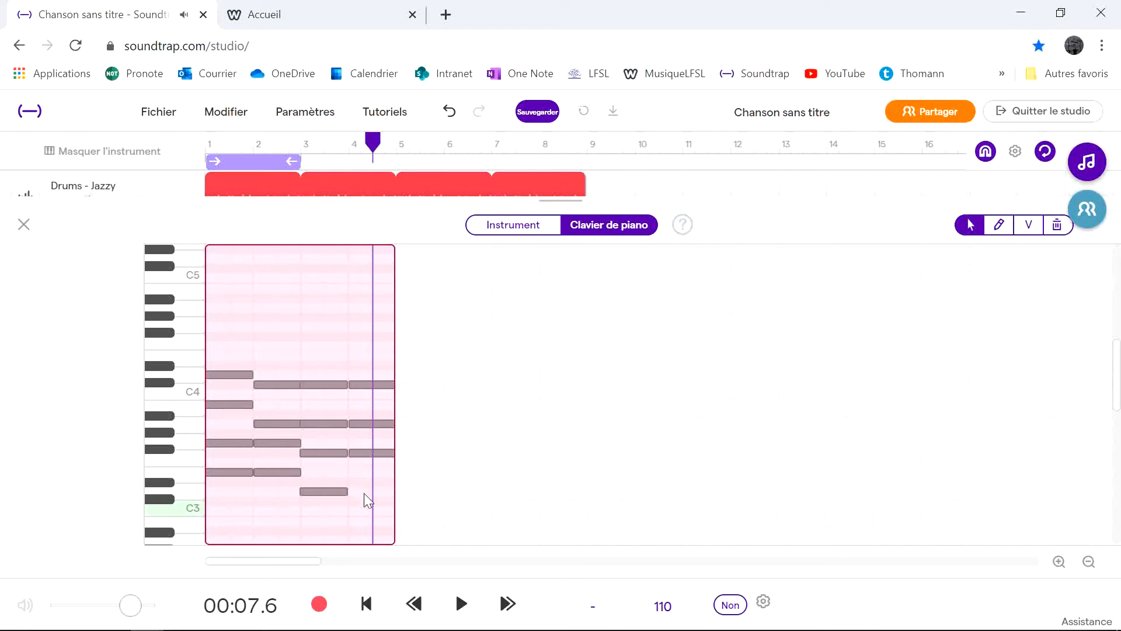
Select the chord notes of measures 1, 2, 3 and 4 in turn to review the progression.
{"action": "left_click_drag", "start_coordinate": [218, 342], "coordinate": [219, 483]}
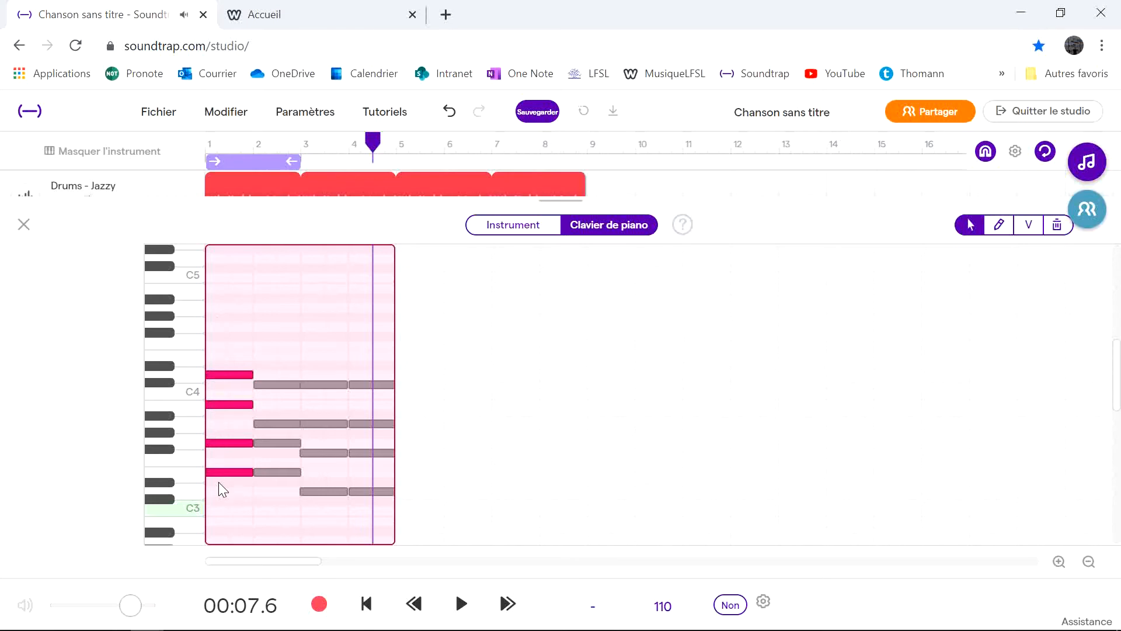
{"action": "left_click_drag", "start_coordinate": [276, 341], "coordinate": [275, 516]}
{"action": "left_click_drag", "start_coordinate": [324, 357], "coordinate": [324, 500]}
{"action": "left_click_drag", "start_coordinate": [370, 369], "coordinate": [376, 560]}
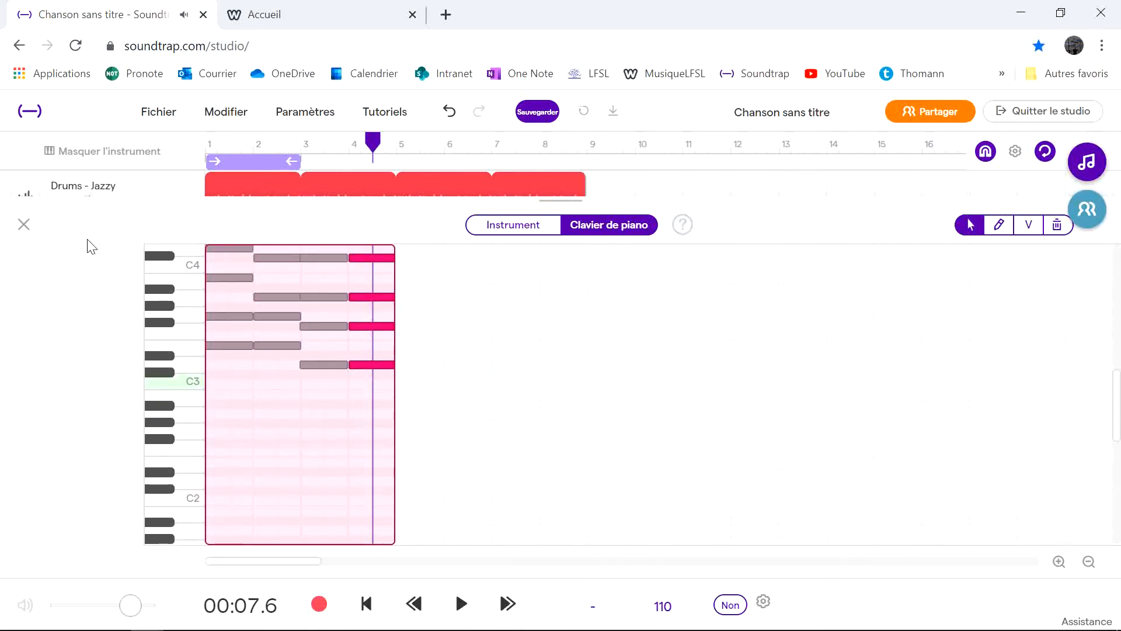
Close the piano roll, extend the playback cycle to span measures 1 to 4 and play the progression from the start.
{"action": "left_click", "coordinate": [24, 224]}
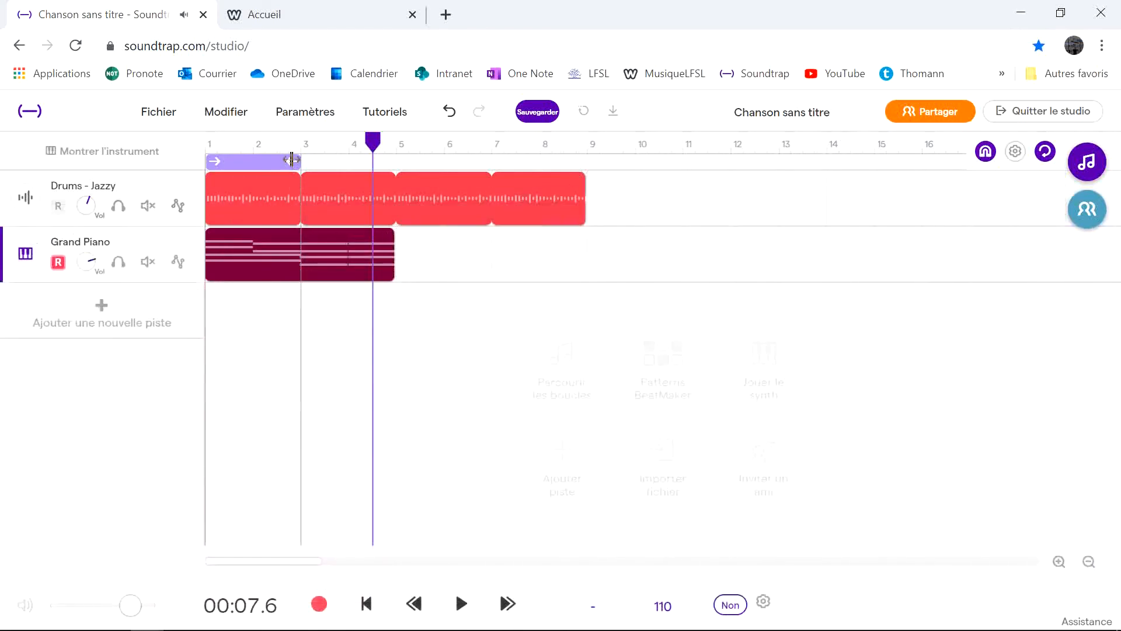
{"action": "left_click_drag", "start_coordinate": [292, 160], "coordinate": [385, 169]}
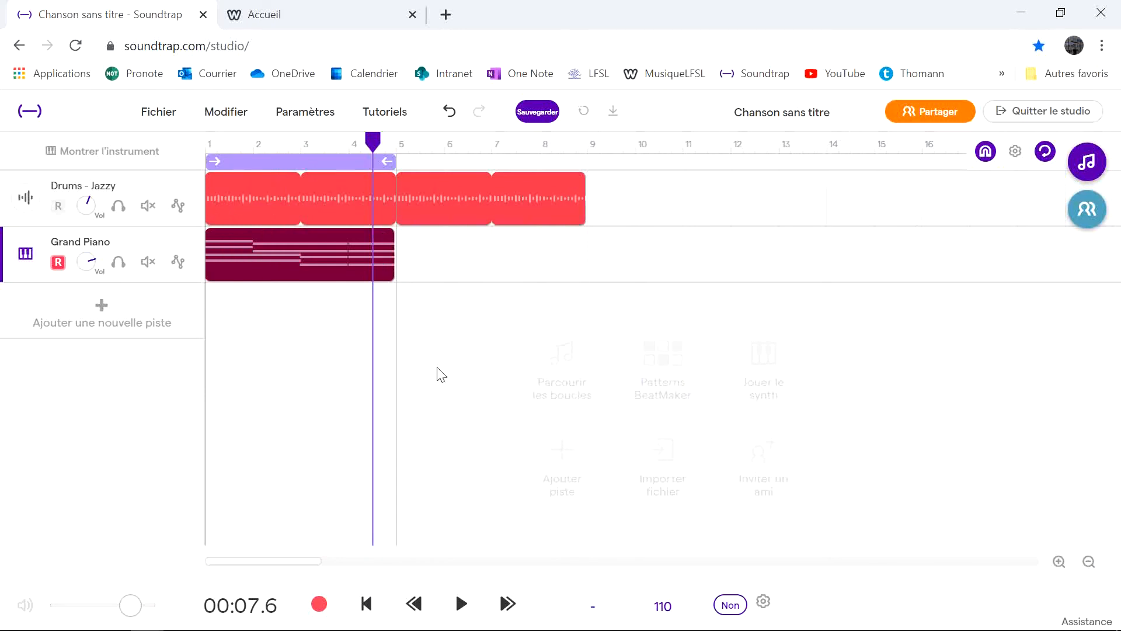
{"action": "left_click_drag", "start_coordinate": [373, 142], "coordinate": [195, 143]}
{"action": "key", "text": "space"}
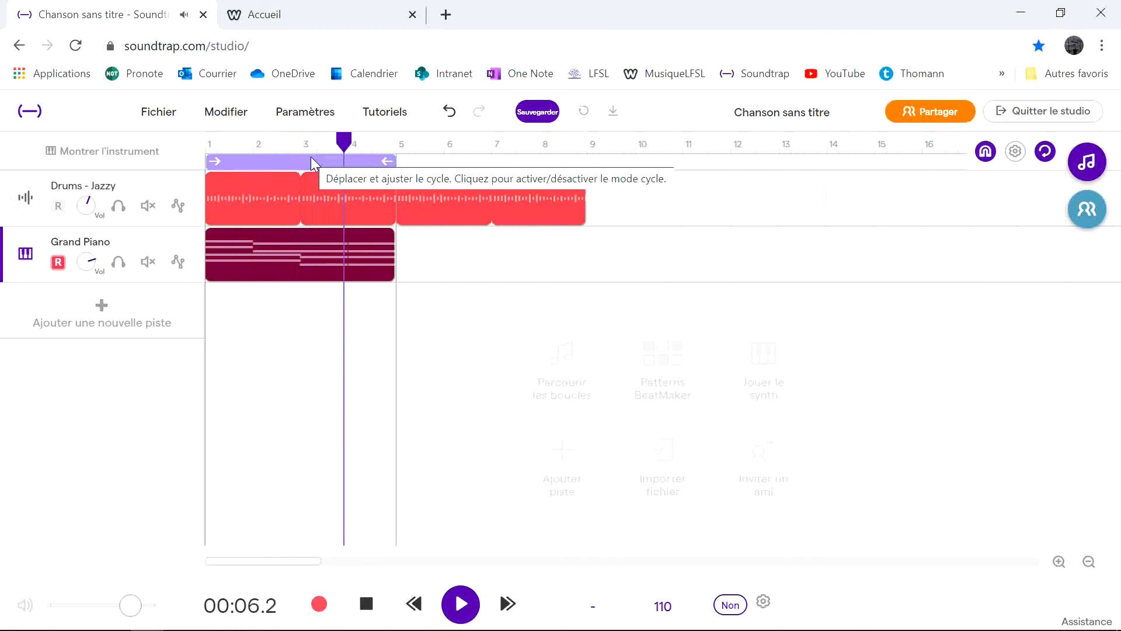
Reopen the Grand Piano region in the piano roll, stop playback and set the grid size to 1/8.
{"action": "mouse_move", "coordinate": [306, 264]}
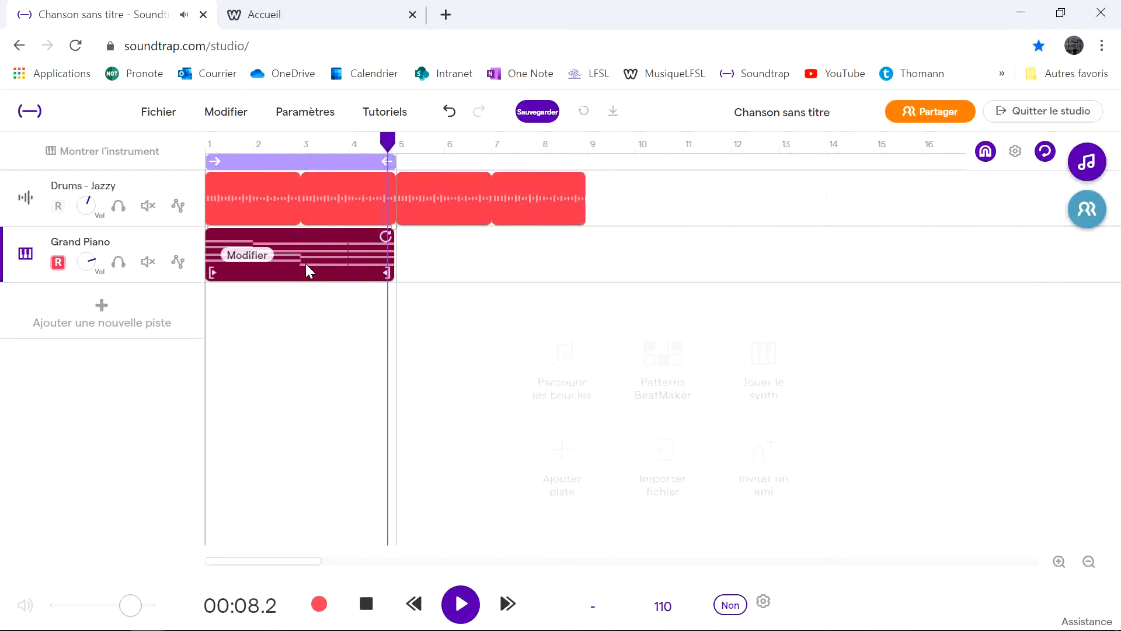
{"action": "double_click", "coordinate": [307, 254]}
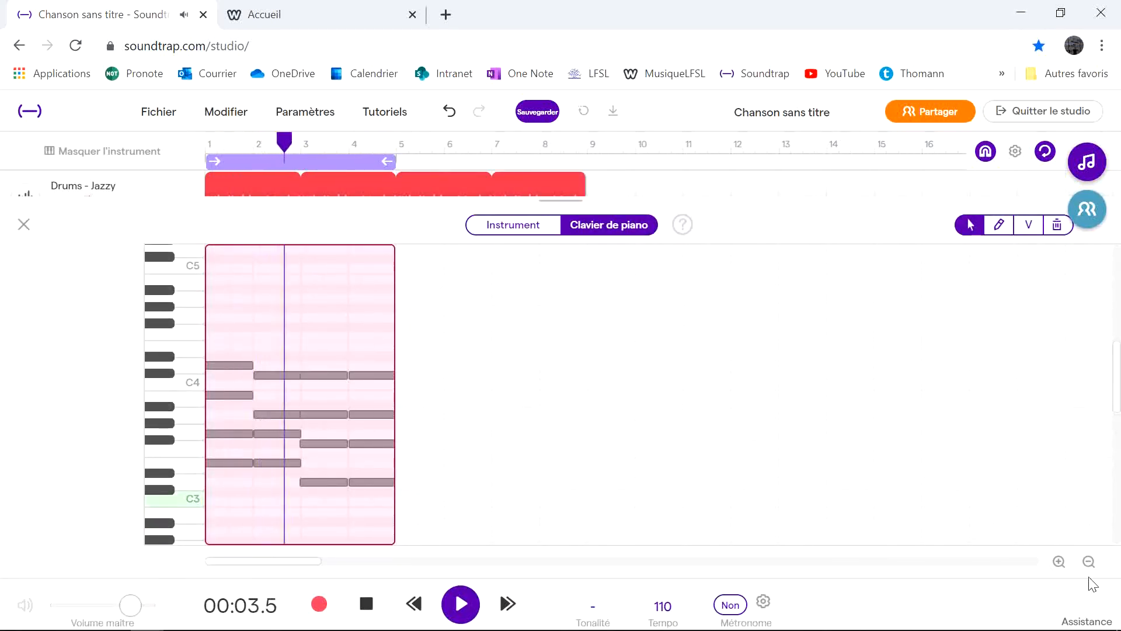
{"action": "left_click", "coordinate": [1059, 562]}
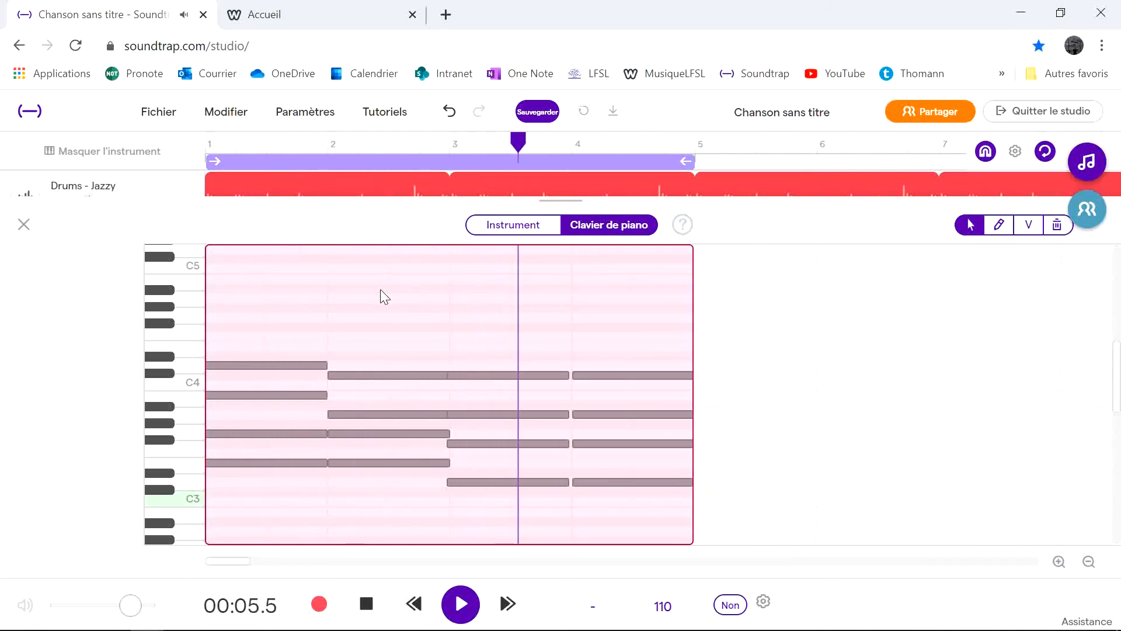
{"action": "key", "text": "space"}
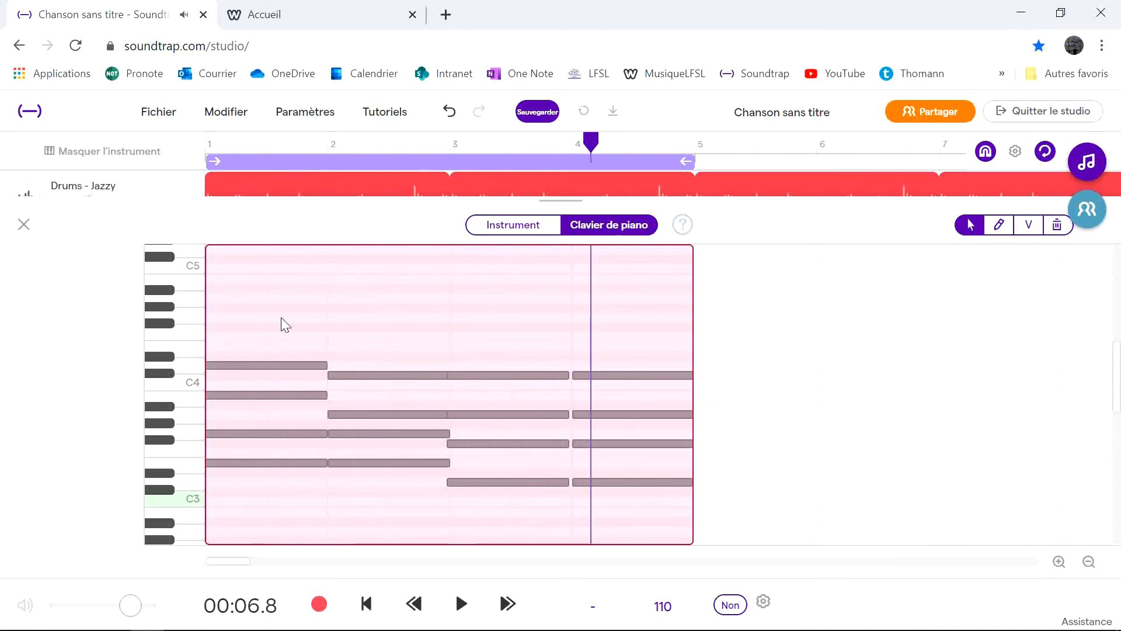
{"action": "left_click", "coordinate": [1015, 150]}
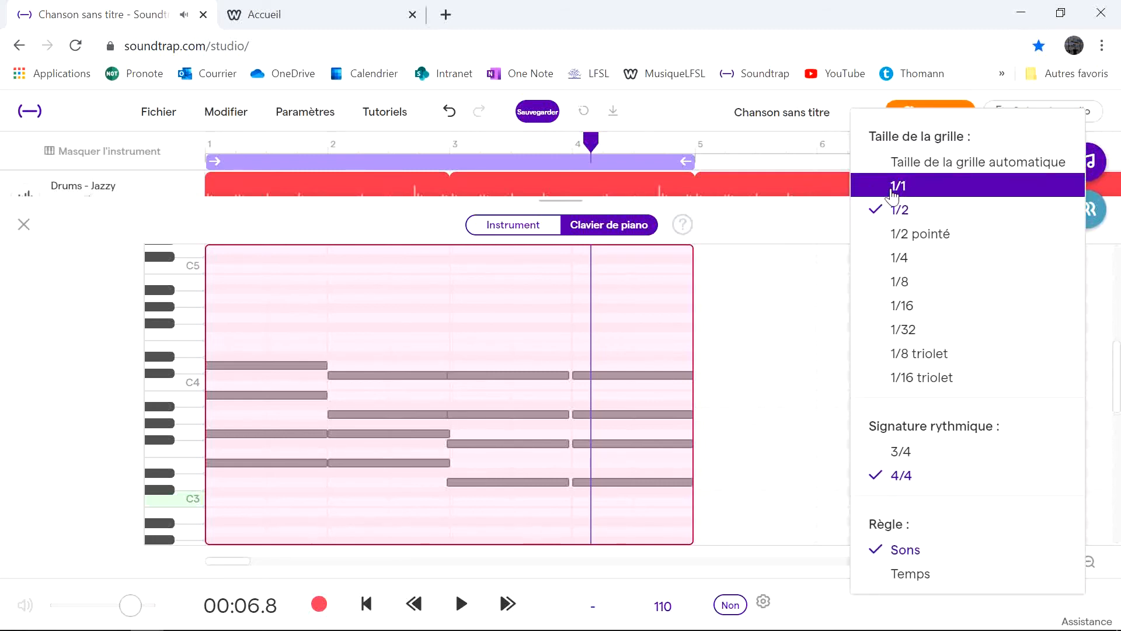
{"action": "left_click", "coordinate": [891, 285]}
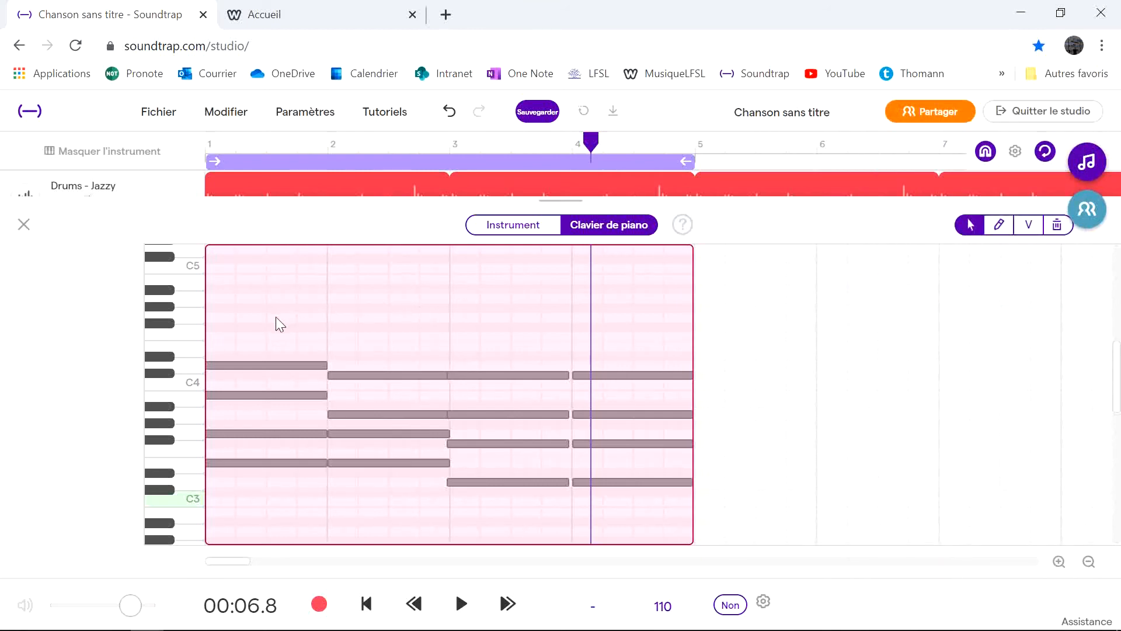
Shorten the E min7 chord in measure 1 to three beats and repeat its four notes on the measure's last eighth.
{"action": "left_click_drag", "start_coordinate": [276, 318], "coordinate": [298, 464]}
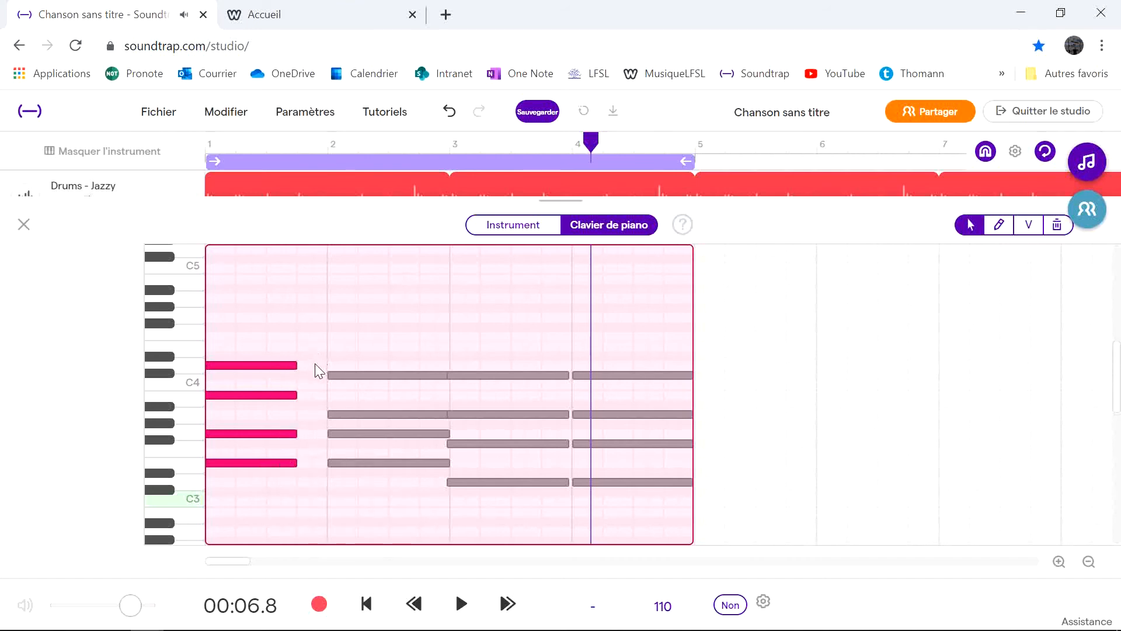
{"action": "double_click", "coordinate": [314, 363]}
{"action": "left_click_drag", "start_coordinate": [400, 361], "coordinate": [316, 396]}
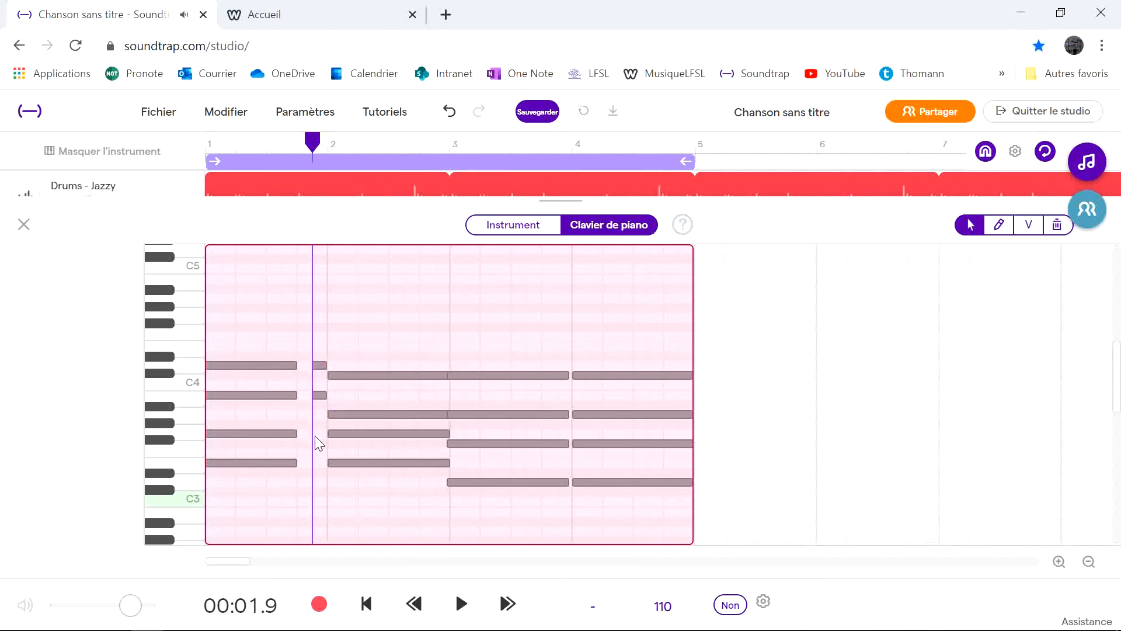
{"action": "double_click", "coordinate": [317, 463]}
Play the song from the start to listen to the reworked E min7 rhythm in measure 1, and stop in measure 2.
{"action": "left_click", "coordinate": [365, 603]}
{"action": "key", "text": "space"}
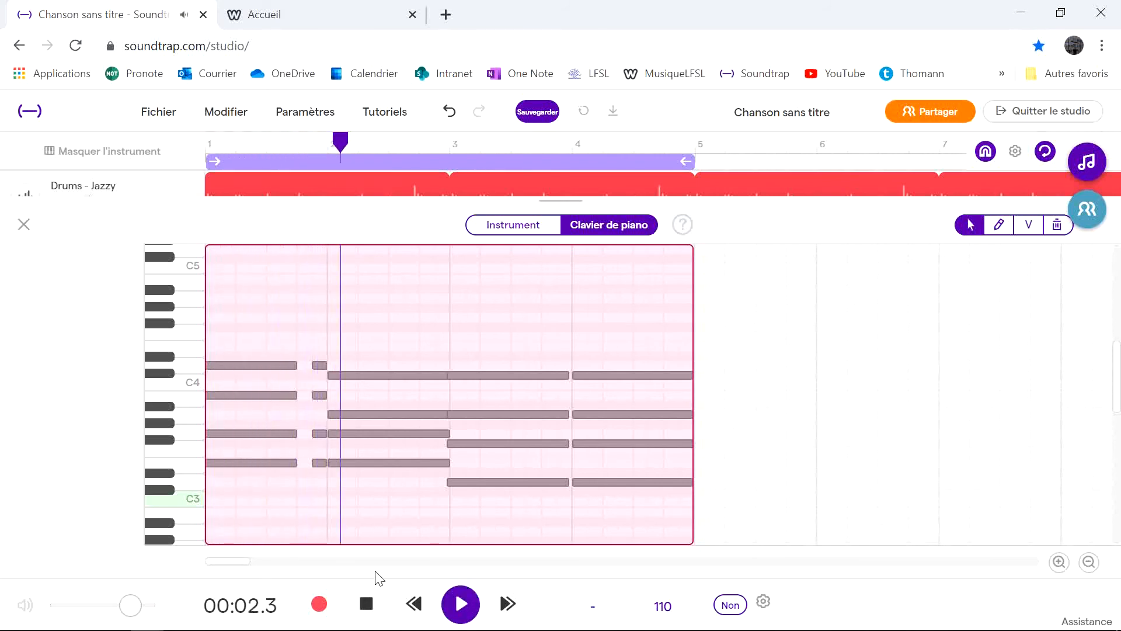
{"action": "key", "text": "space"}
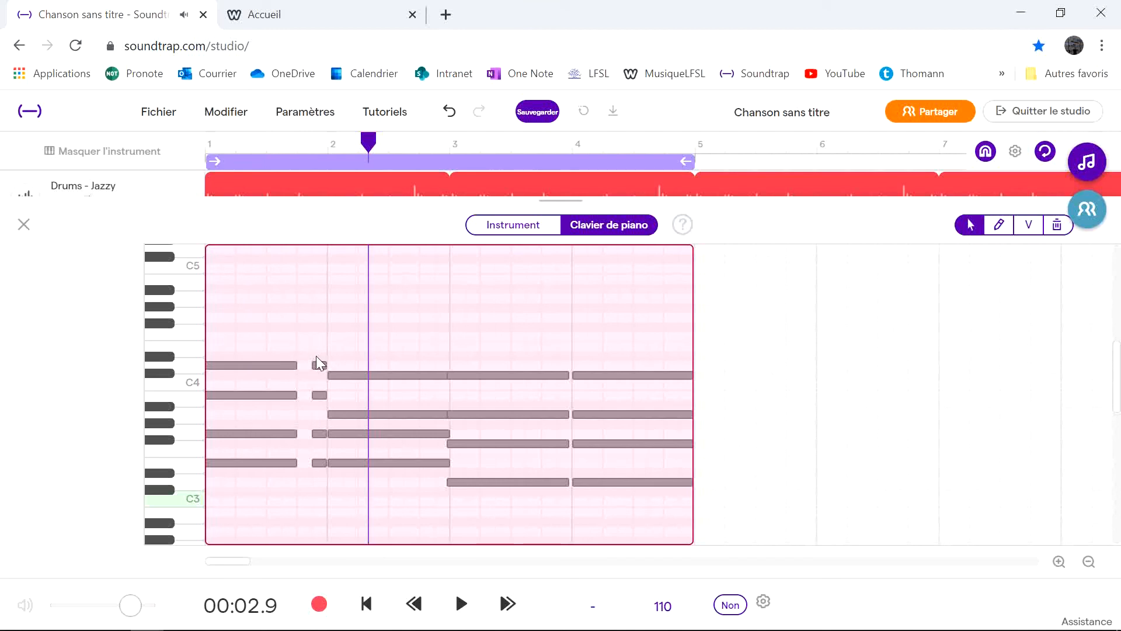
Lengthen the four short E min7 notes to a quarter note starting on beat 4 of measure 1, and play the result from the start.
{"action": "left_click_drag", "start_coordinate": [310, 416], "coordinate": [327, 463]}
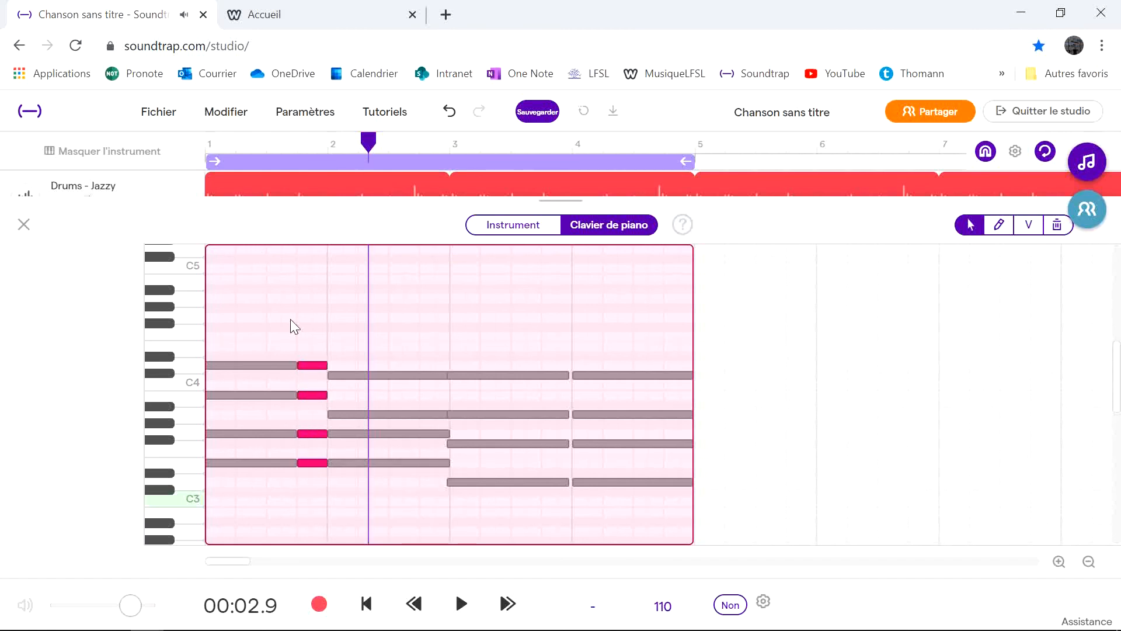
{"action": "left_click", "coordinate": [366, 602]}
{"action": "key", "text": "space"}
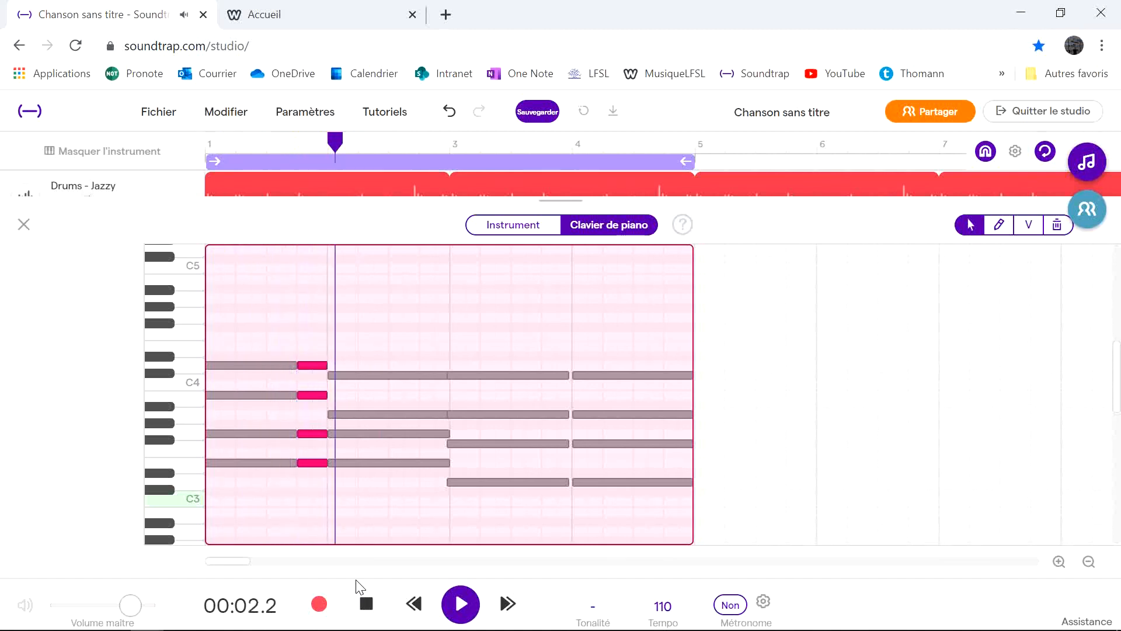
{"action": "key", "text": "space"}
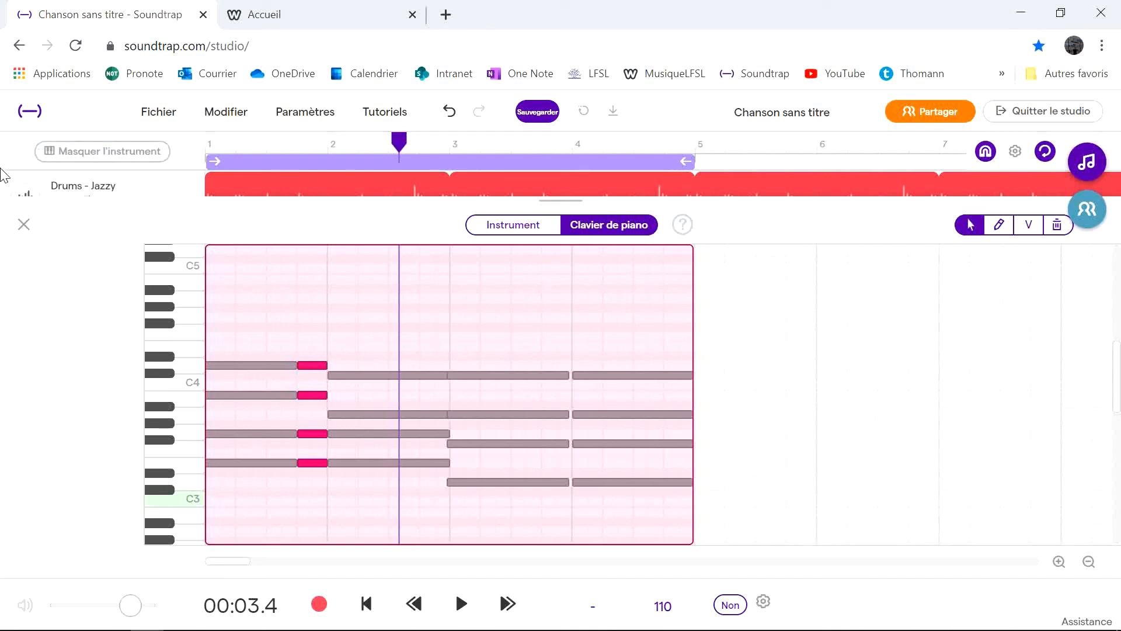
Close the piano roll and check the D major chord table in the Word document before returning to Soundtrap.
{"action": "left_click", "coordinate": [22, 225]}
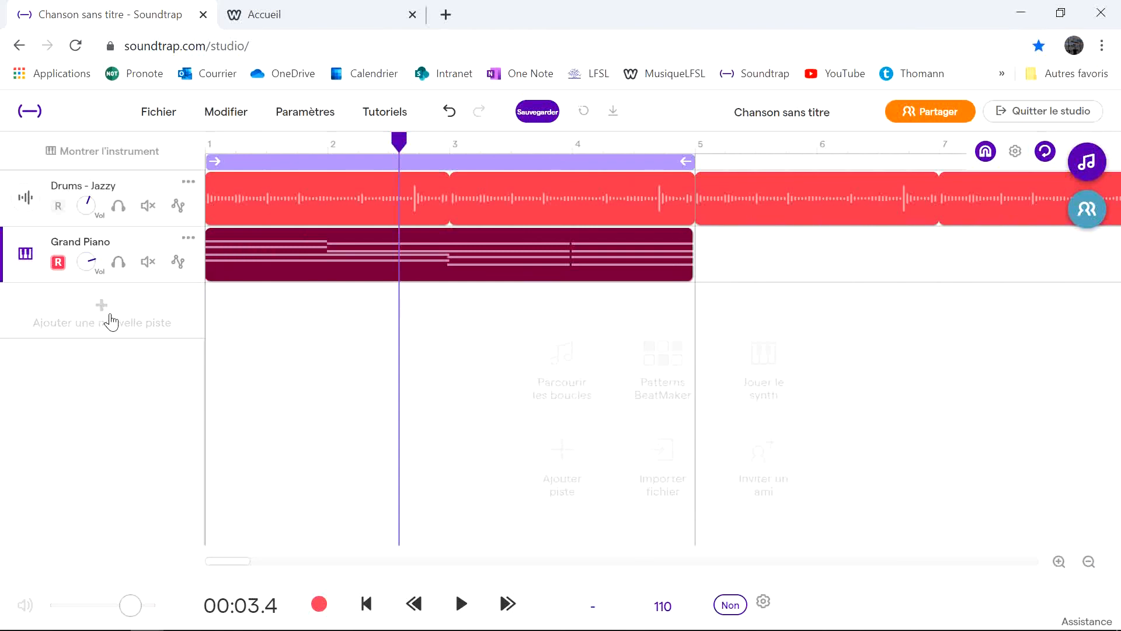
{"action": "key", "text": "alt+Tab"}
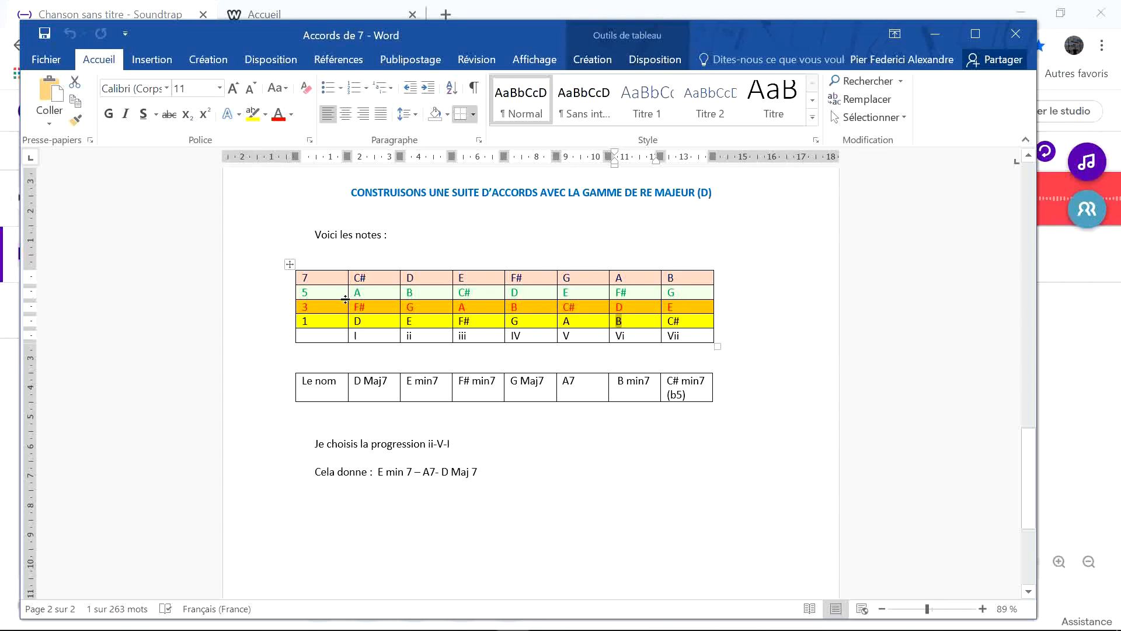
{"action": "key", "text": "alt+Tab"}
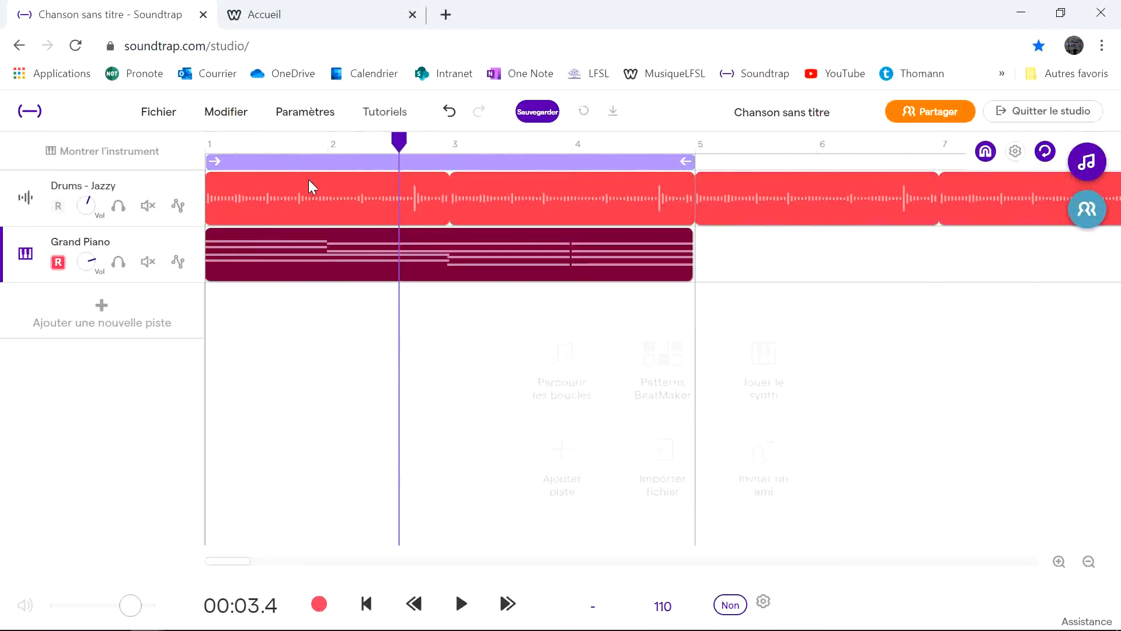